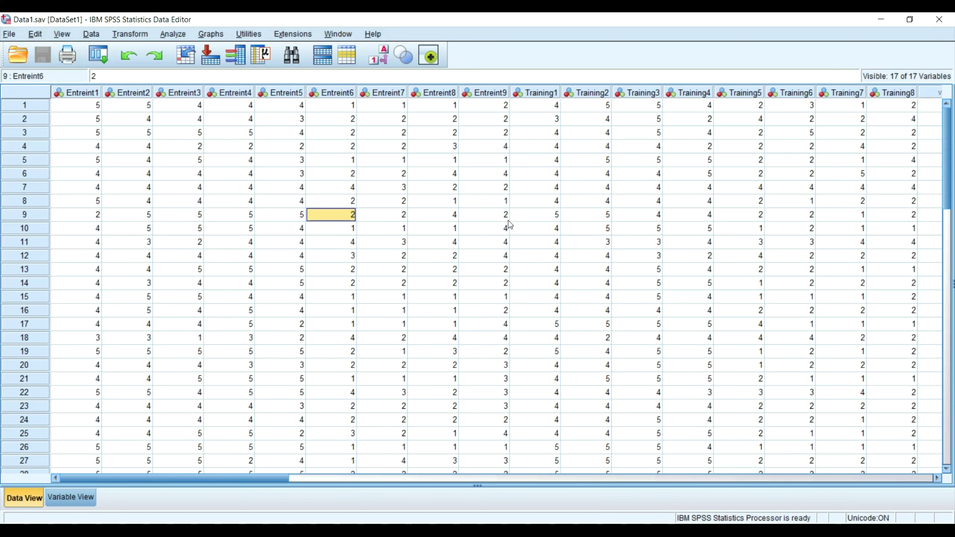
- Inspect the nine Entreint and eight Training item columns in the data
{"action": "scroll", "coordinate": [509, 226], "scroll_direction": "down", "scroll_amount": 2}
{"action": "scroll", "coordinate": [505, 231], "scroll_direction": "up", "scroll_amount": 2}
{"action": "left_click", "coordinate": [97, 94]}
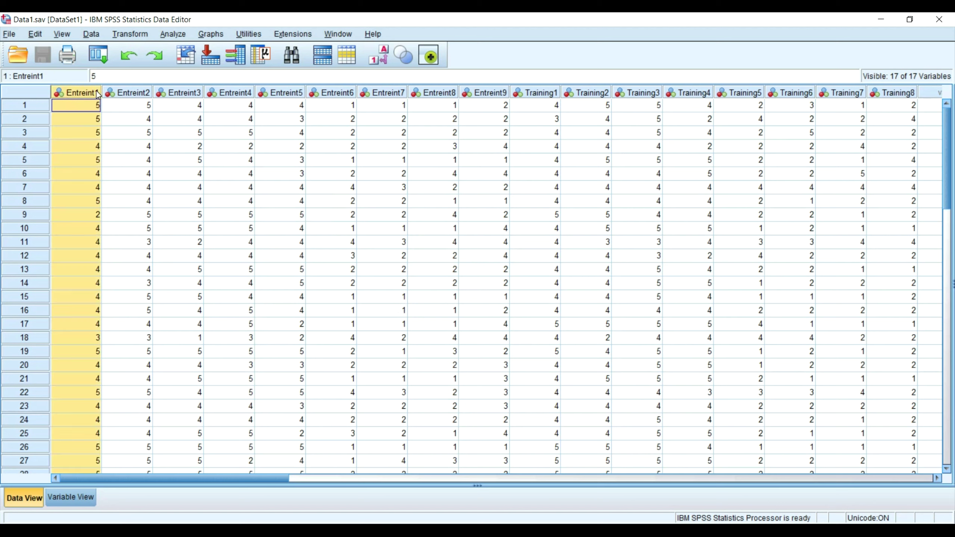
{"action": "left_click_drag", "start_coordinate": [97, 91], "coordinate": [465, 110]}
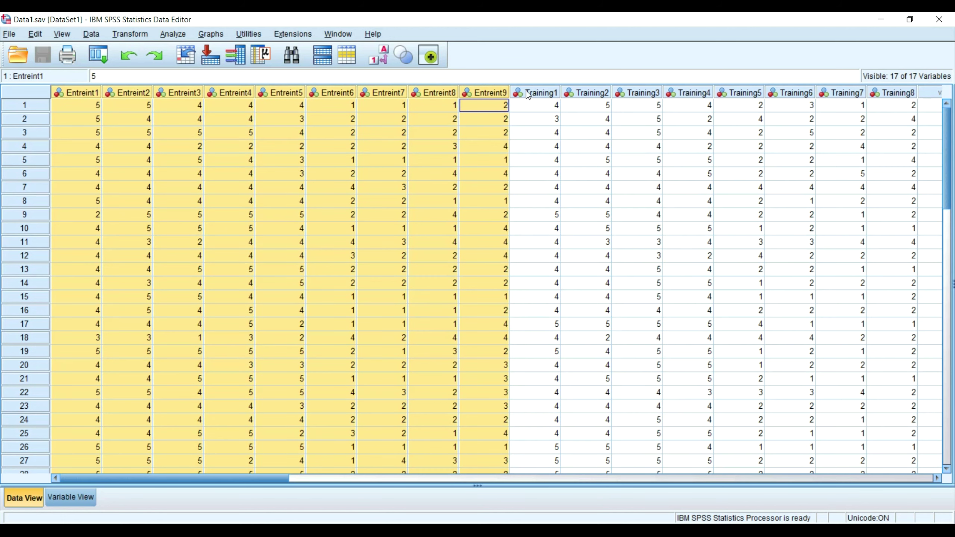
{"action": "left_click_drag", "start_coordinate": [528, 94], "coordinate": [909, 128]}
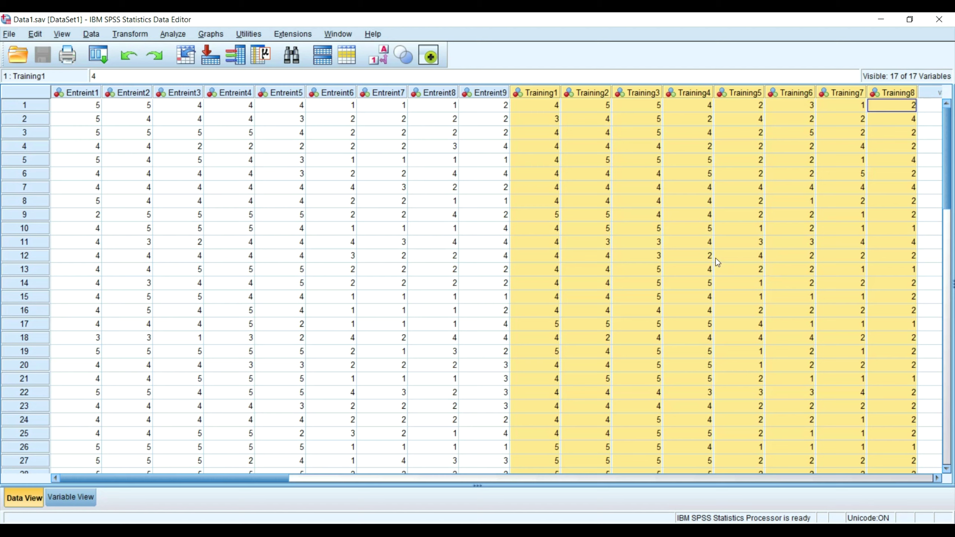
{"action": "scroll", "coordinate": [581, 340], "scroll_direction": "down", "scroll_amount": 5}
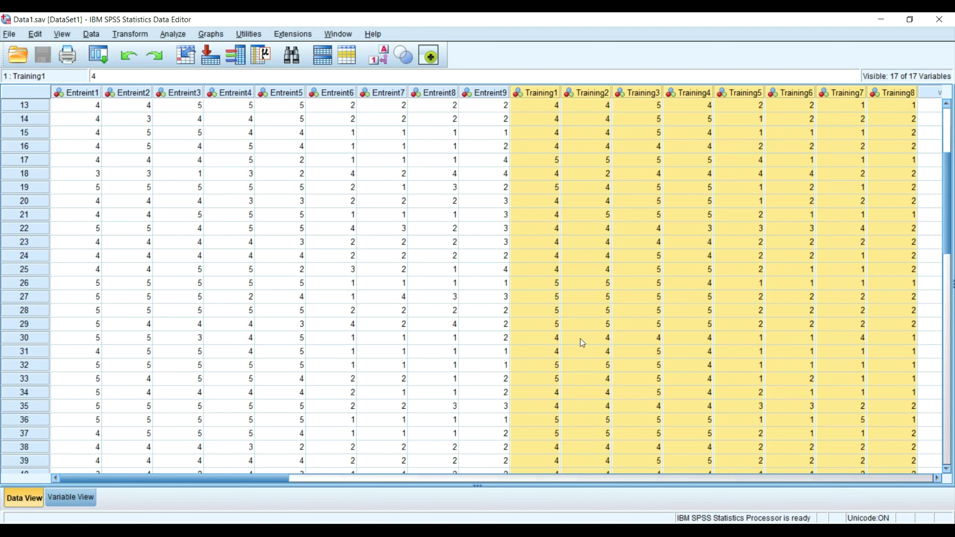
{"action": "scroll", "coordinate": [580, 338], "scroll_direction": "up", "scroll_amount": 5}
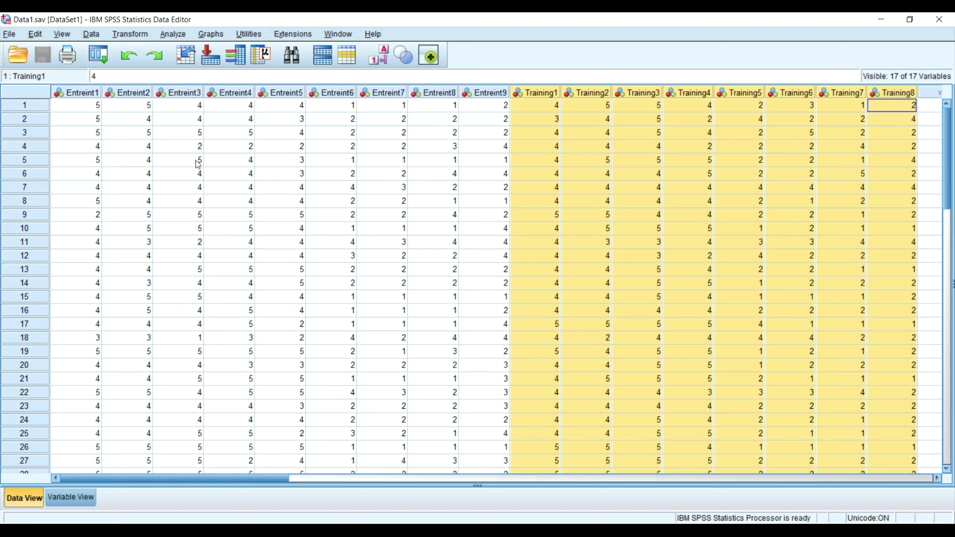
- Start a Reliability Analysis and locate the Entreint and Training items in its variable list
{"action": "left_click", "coordinate": [174, 33]}
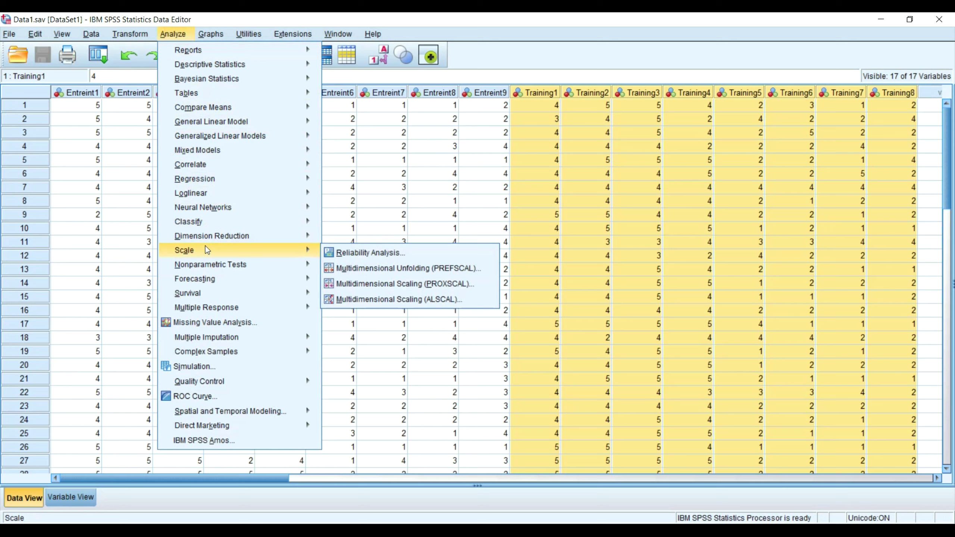
{"action": "mouse_move", "coordinate": [304, 252]}
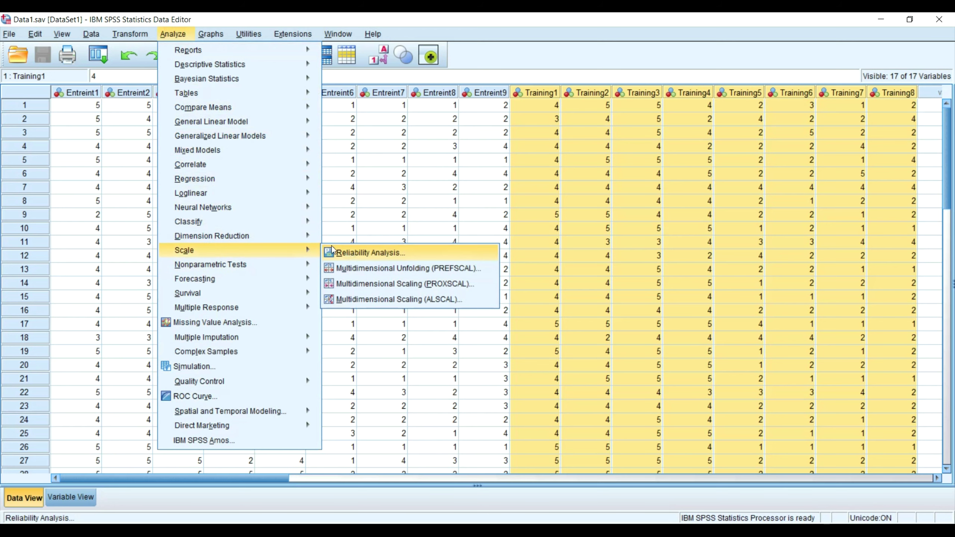
{"action": "left_click", "coordinate": [342, 251]}
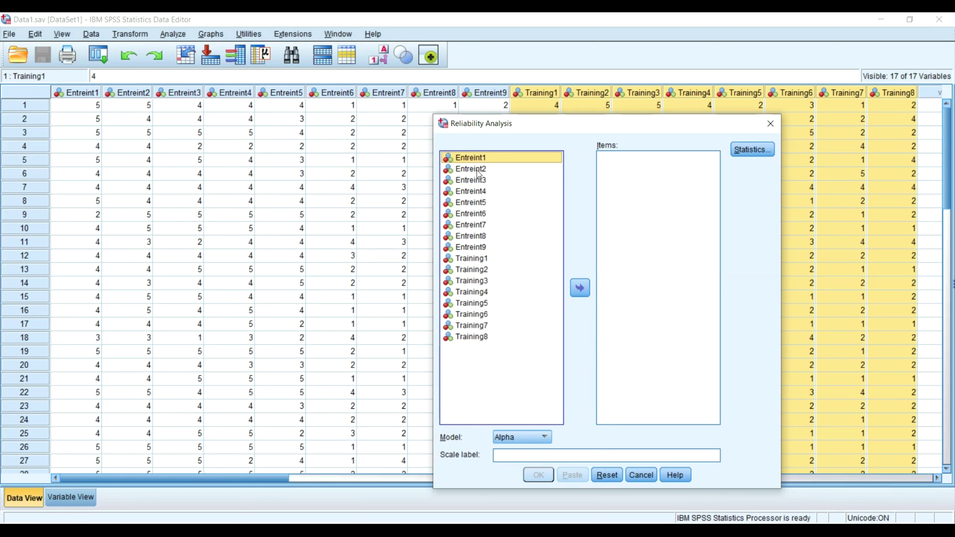
{"action": "left_click", "coordinate": [463, 251]}
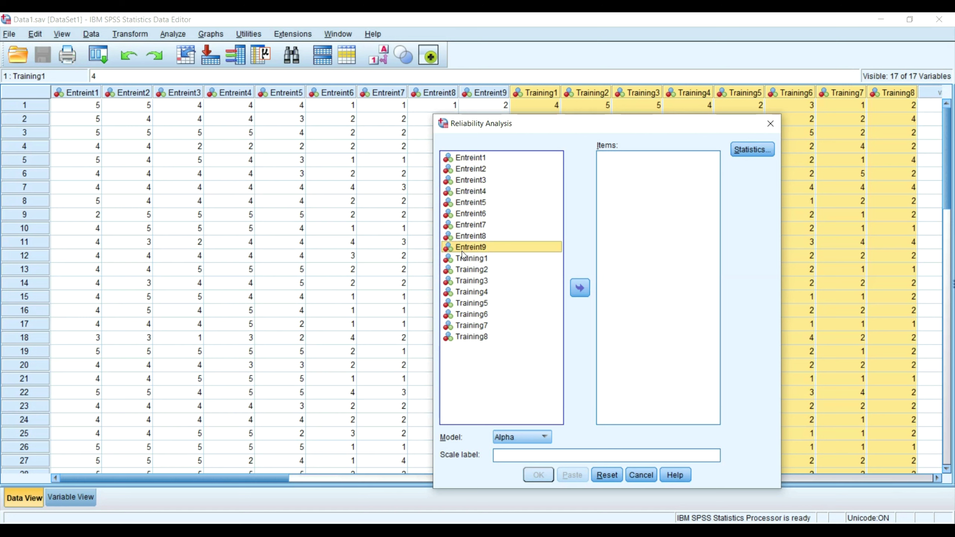
{"action": "left_click", "coordinate": [478, 162]}
{"action": "left_click", "coordinate": [487, 248]}
{"action": "left_click", "coordinate": [461, 260]}
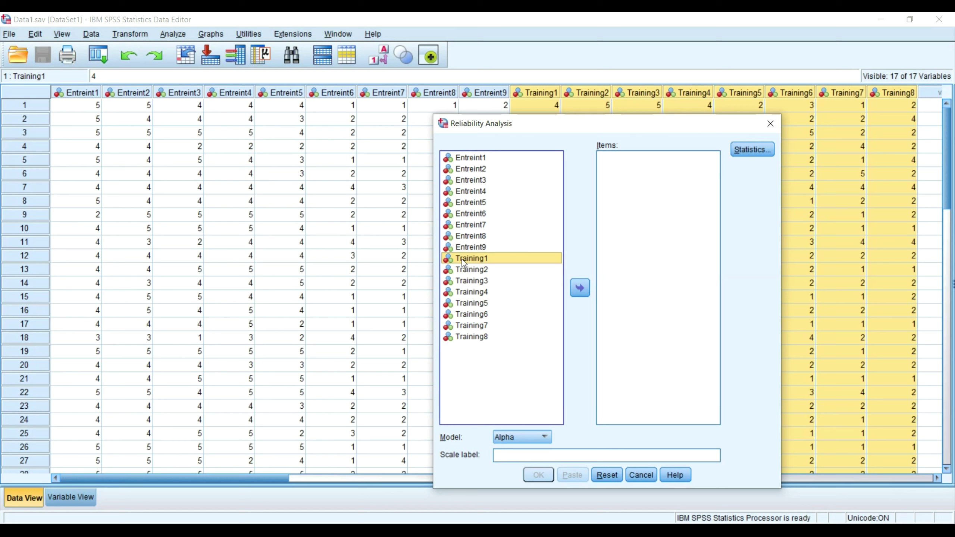
{"action": "left_click", "coordinate": [482, 339]}
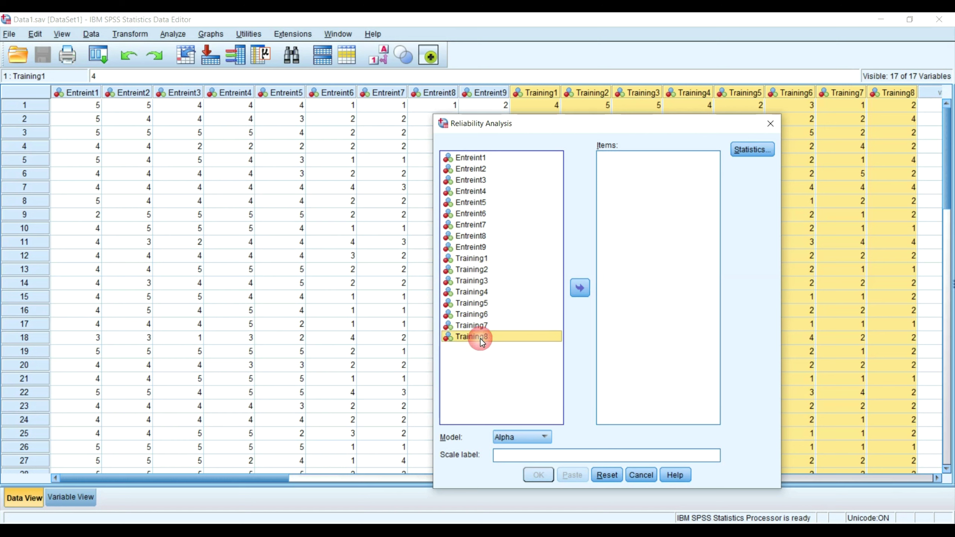
- Run reliability on Entreint1–Entreint9, giving Cronbach's alpha .218 for 9 items
{"action": "left_click", "coordinate": [474, 160]}
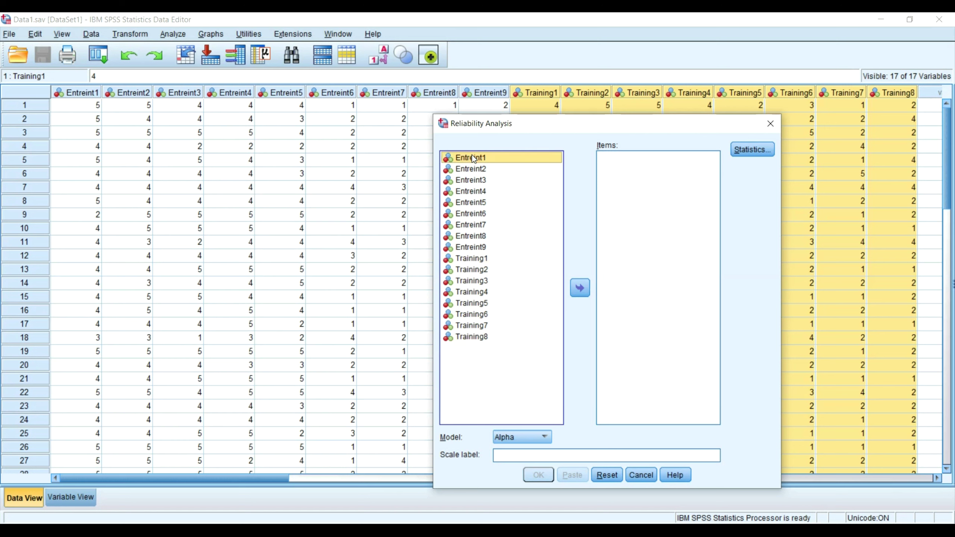
{"action": "key", "text": "shift+Down"}
{"action": "key", "text": "shift+Down"}
{"action": "key", "text": "shift+Down"}
{"action": "key", "text": "shift+Down"}
{"action": "key", "text": "shift+Down"}
{"action": "key", "text": "shift+Down"}
{"action": "key", "text": "shift+Down"}
{"action": "key", "text": "shift+Down"}
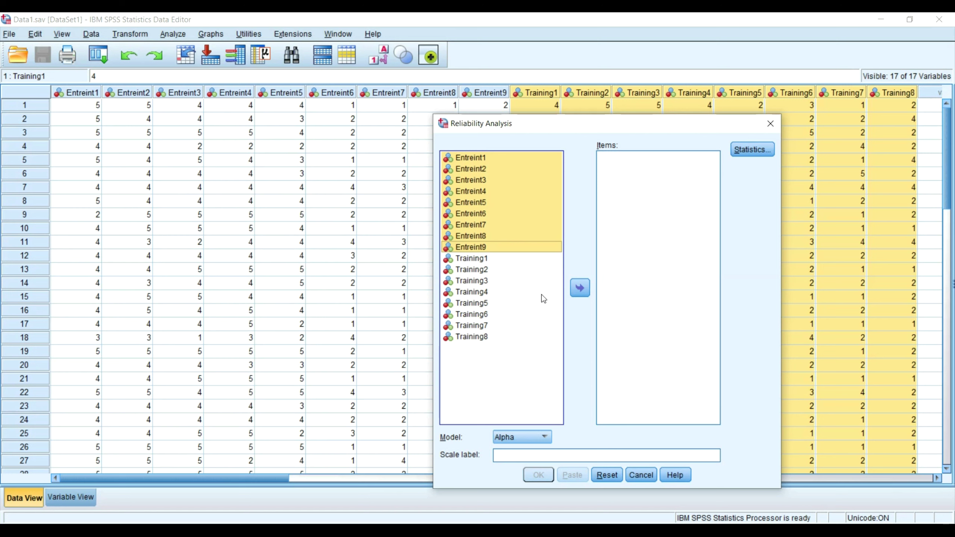
{"action": "left_click", "coordinate": [587, 290]}
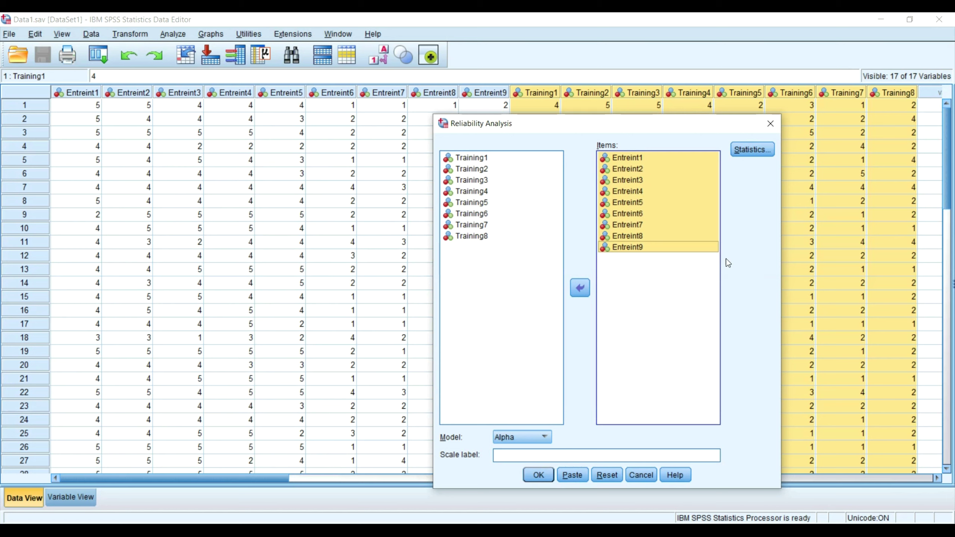
{"action": "left_click", "coordinate": [752, 155]}
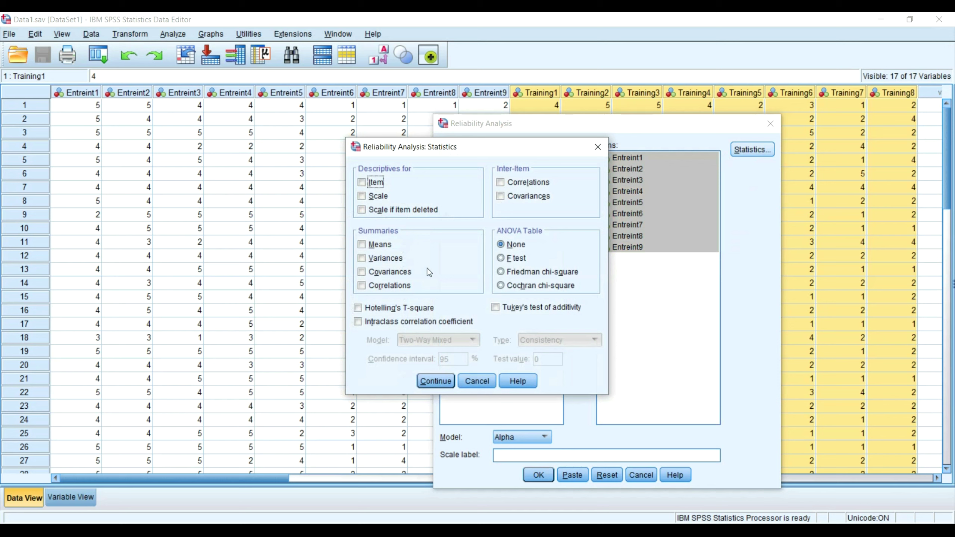
{"action": "left_click", "coordinate": [449, 382]}
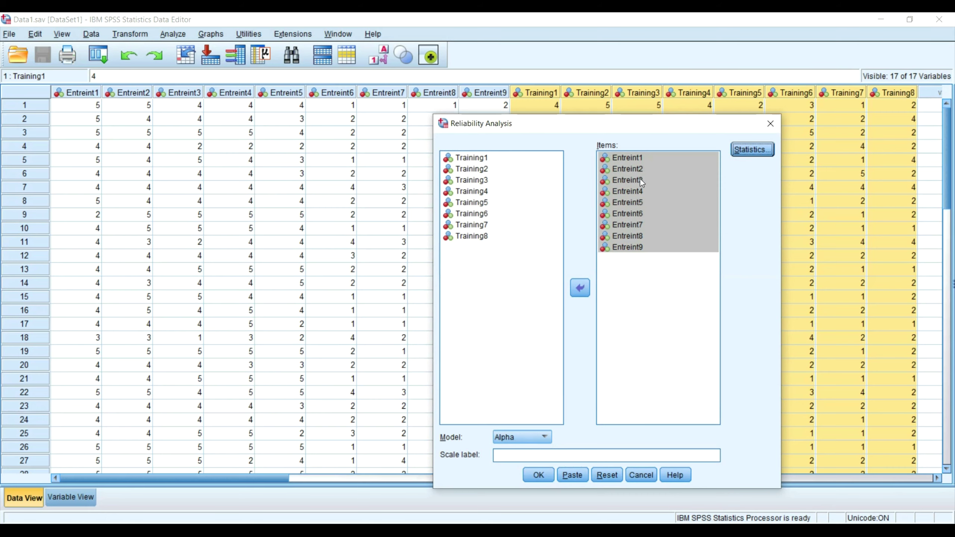
{"action": "left_click", "coordinate": [538, 475]}
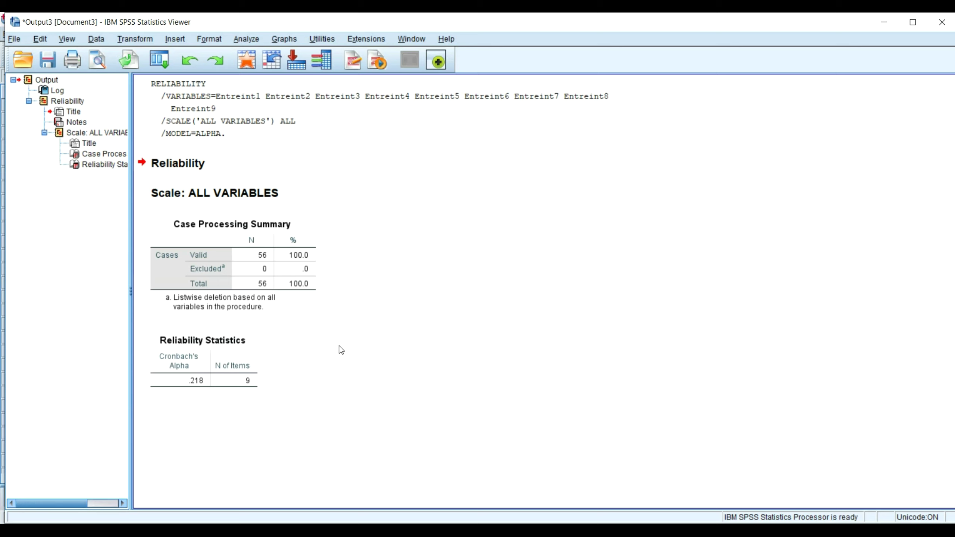
- Reopen Reliability Analysis and remove Entreint1–Entreint9 from the items
{"action": "left_click", "coordinate": [165, 70]}
{"action": "left_click", "coordinate": [166, 82]}
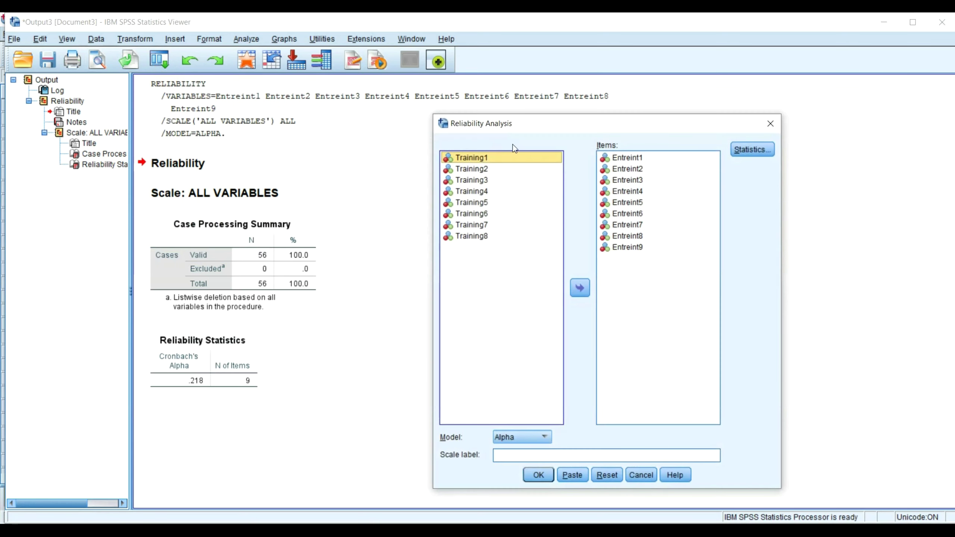
{"action": "left_click", "coordinate": [606, 159]}
{"action": "key", "text": "shift+Down"}
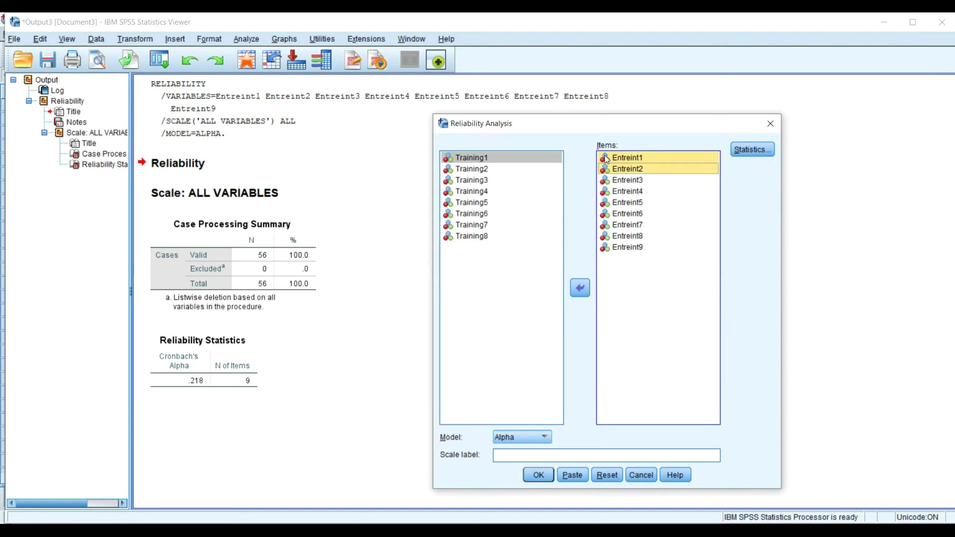
{"action": "key", "text": "shift+Down"}
{"action": "key", "text": "shift+Down"}
{"action": "key", "text": "shift+Down"}
{"action": "key", "text": "shift+Down"}
{"action": "key", "text": "shift+Down"}
{"action": "key", "text": "shift+Down"}
{"action": "key", "text": "shift+Down"}
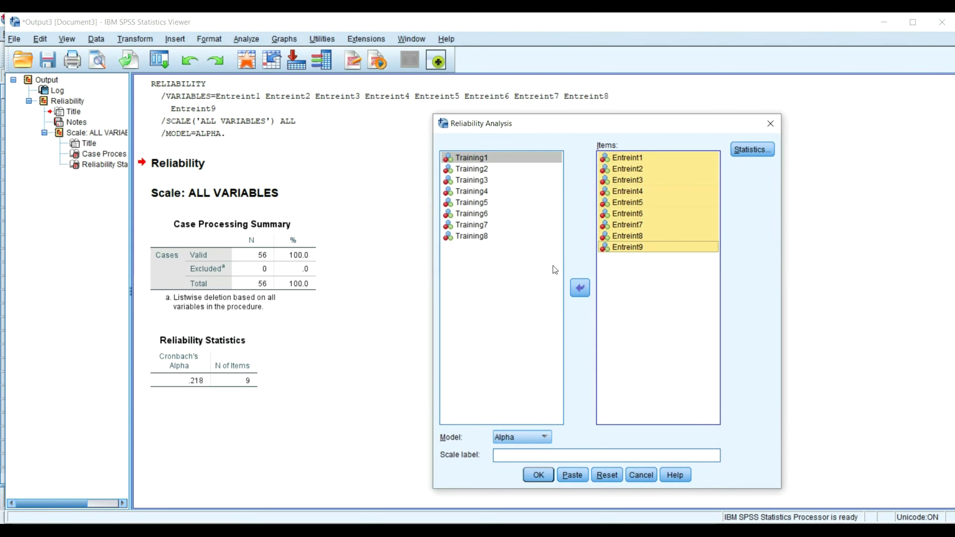
{"action": "left_click", "coordinate": [580, 288]}
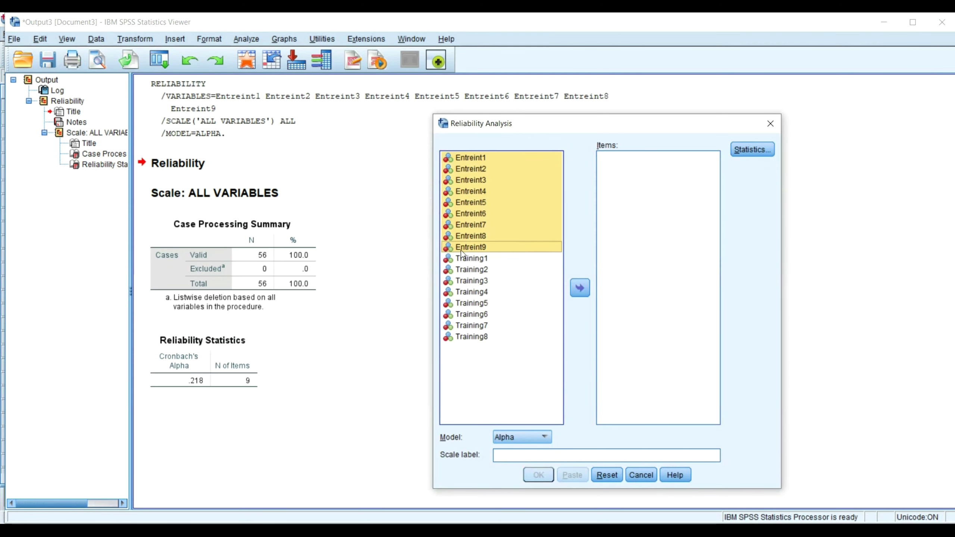
- Run reliability on Training1–Training8, giving Cronbach's alpha .003 for 8 items
{"action": "left_click", "coordinate": [465, 259]}
{"action": "key", "text": "shift+Down"}
{"action": "key", "text": "shift+Down"}
{"action": "key", "text": "shift+Down"}
{"action": "key", "text": "shift+Down"}
{"action": "key", "text": "shift+Down"}
{"action": "key", "text": "shift+Down"}
{"action": "key", "text": "shift+Down"}
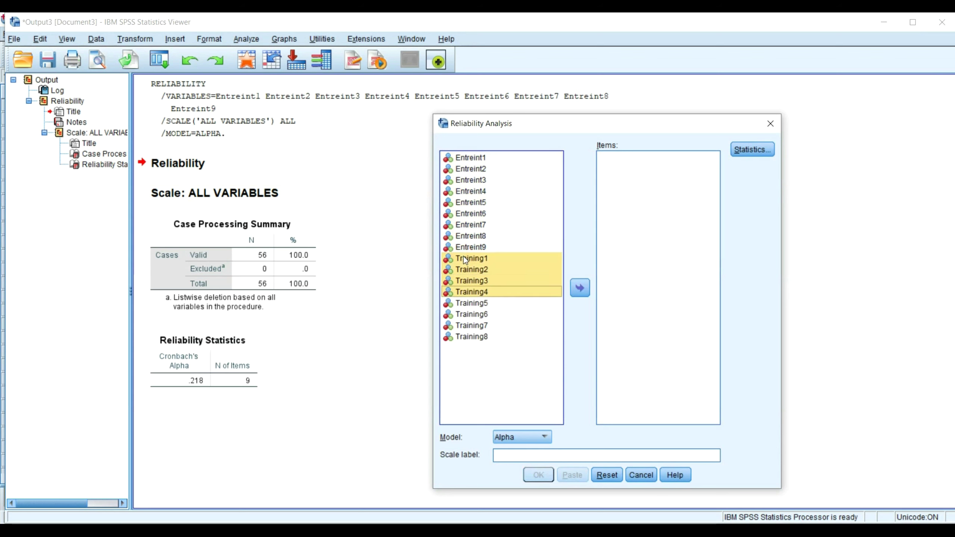
{"action": "left_click", "coordinate": [580, 288]}
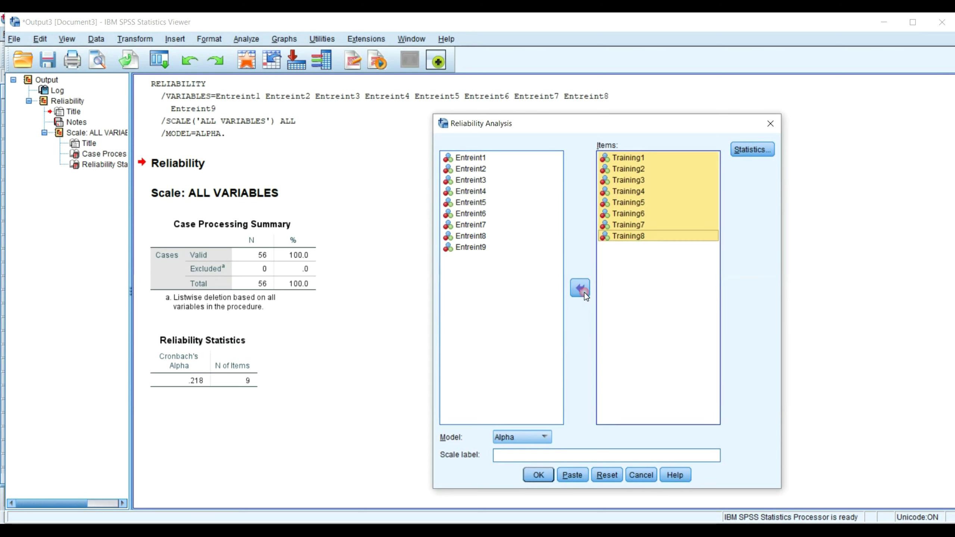
{"action": "left_click", "coordinate": [538, 475]}
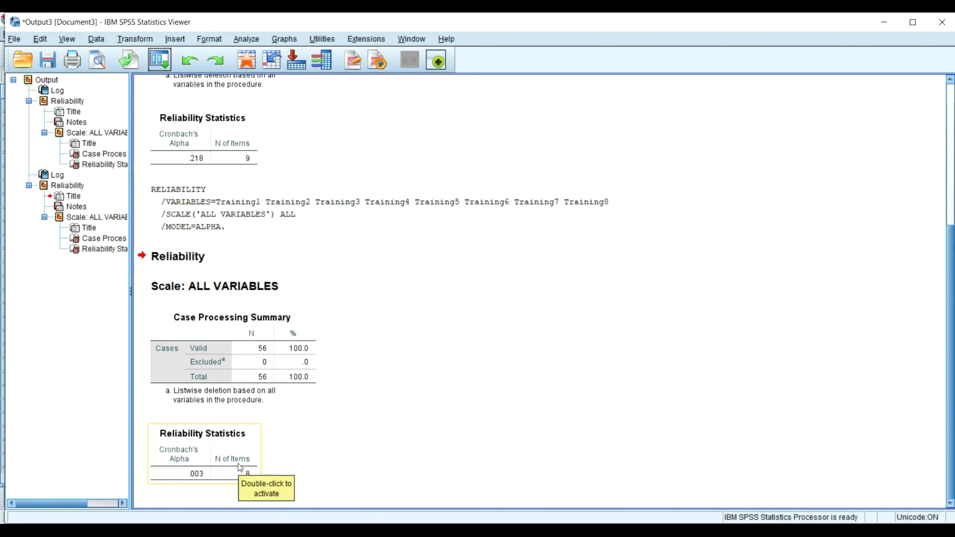
{"action": "scroll", "coordinate": [248, 440], "scroll_direction": "up", "scroll_amount": 2}
{"action": "scroll", "coordinate": [256, 409], "scroll_direction": "down", "scroll_amount": 2}
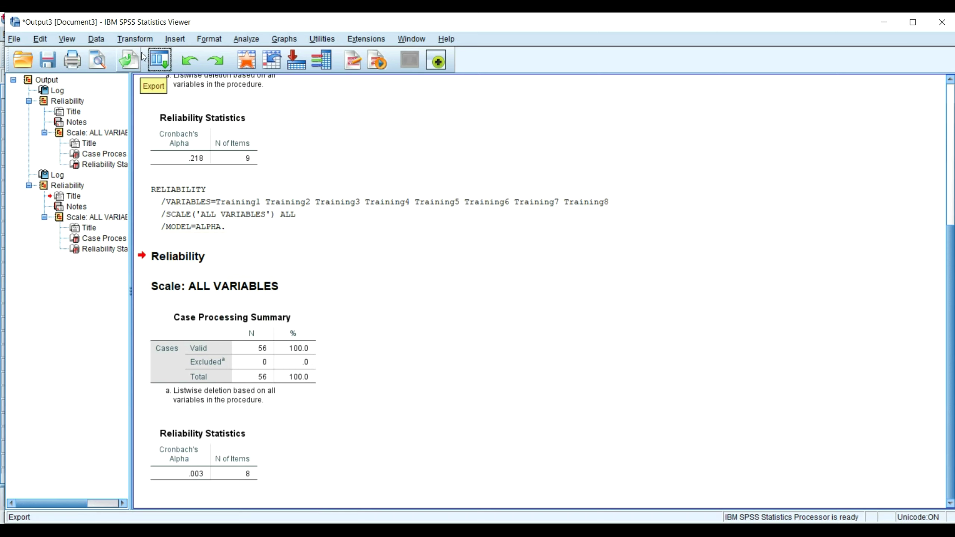
- In Reliability Analysis, swap Training1–Training8 out of the items and put Entreint1–Entreint9 back in
{"action": "left_click", "coordinate": [160, 60]}
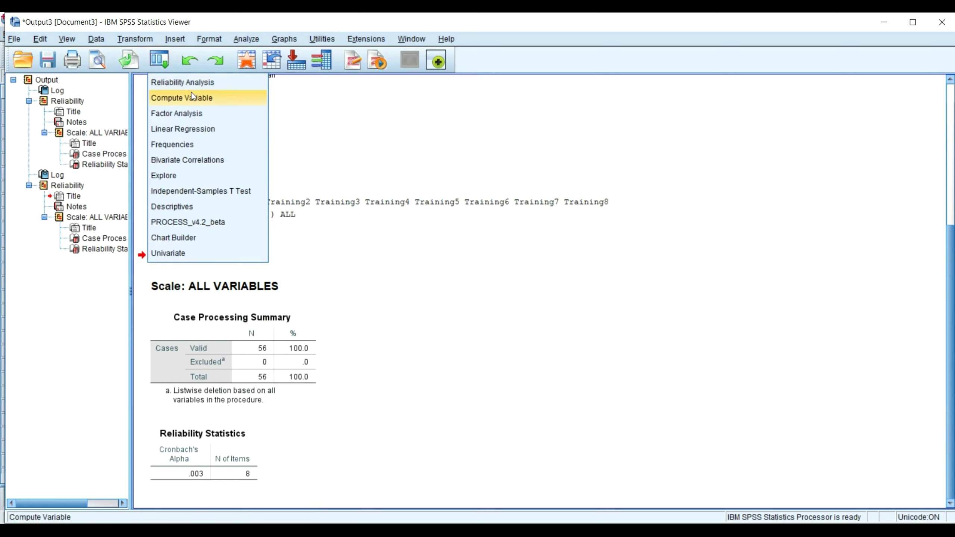
{"action": "left_click", "coordinate": [196, 83]}
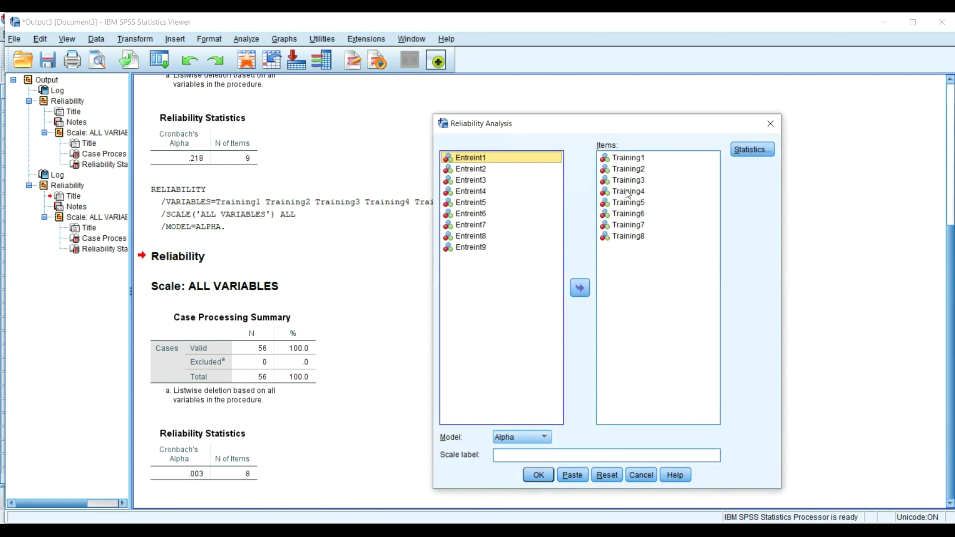
{"action": "left_click", "coordinate": [650, 158]}
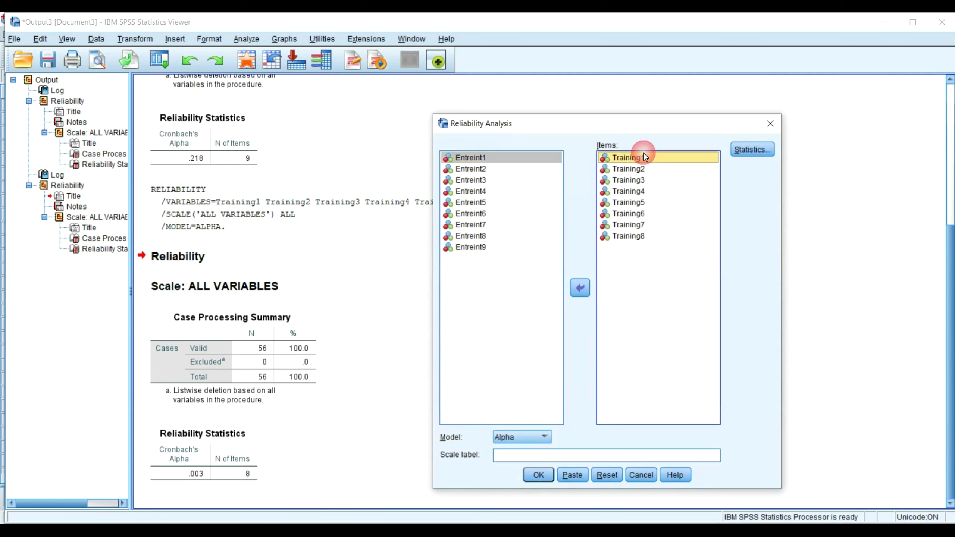
{"action": "key", "text": "shift+Down"}
{"action": "key", "text": "shift+Down"}
{"action": "key", "text": "shift+Down"}
{"action": "key", "text": "shift+Down"}
{"action": "key", "text": "shift+Down"}
{"action": "key", "text": "shift+Down"}
{"action": "key", "text": "shift+Down"}
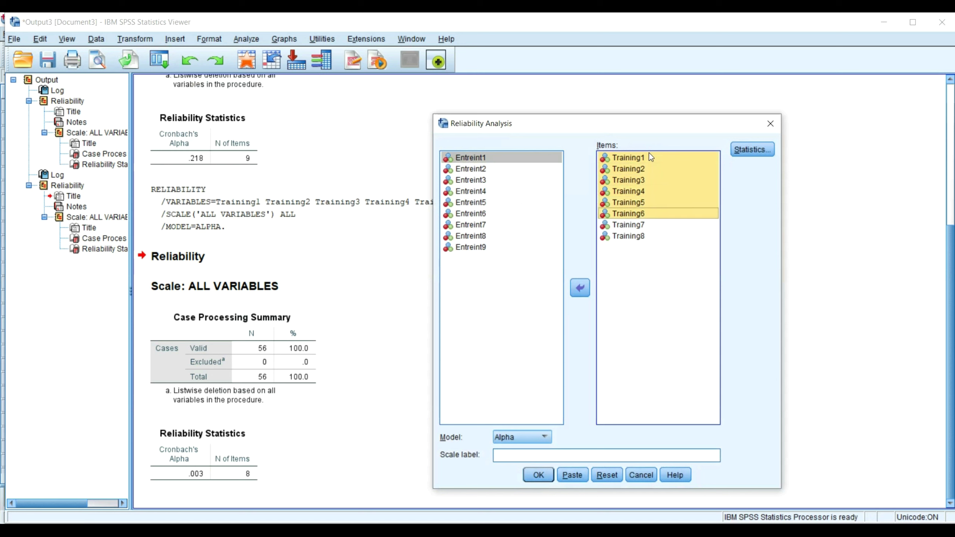
{"action": "left_click", "coordinate": [580, 288]}
{"action": "left_click", "coordinate": [468, 161]}
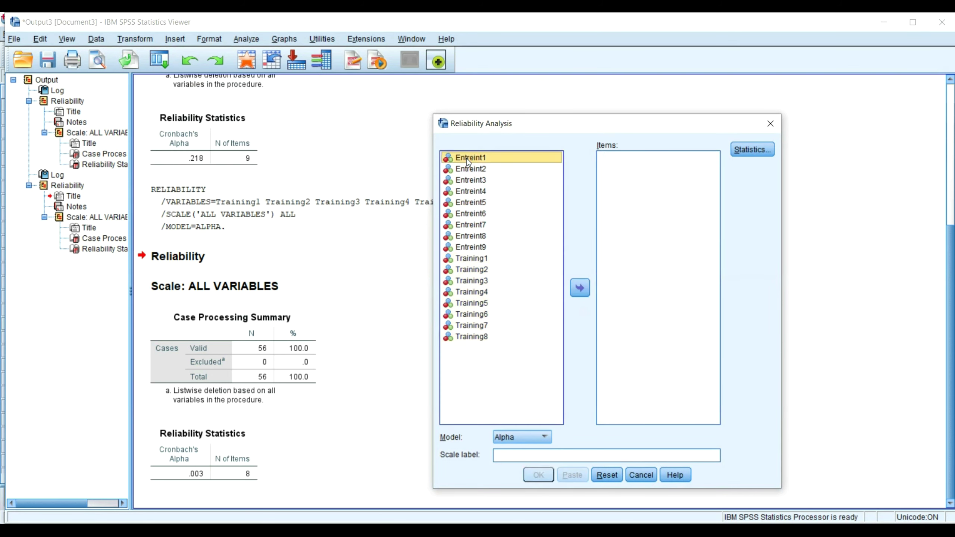
{"action": "key", "text": "shift+Down"}
{"action": "key", "text": "shift+Down"}
{"action": "key", "text": "shift+Down"}
{"action": "key", "text": "shift+Down"}
{"action": "key", "text": "shift+Down"}
{"action": "key", "text": "shift+Down"}
{"action": "key", "text": "shift+Down"}
{"action": "key", "text": "shift+Down"}
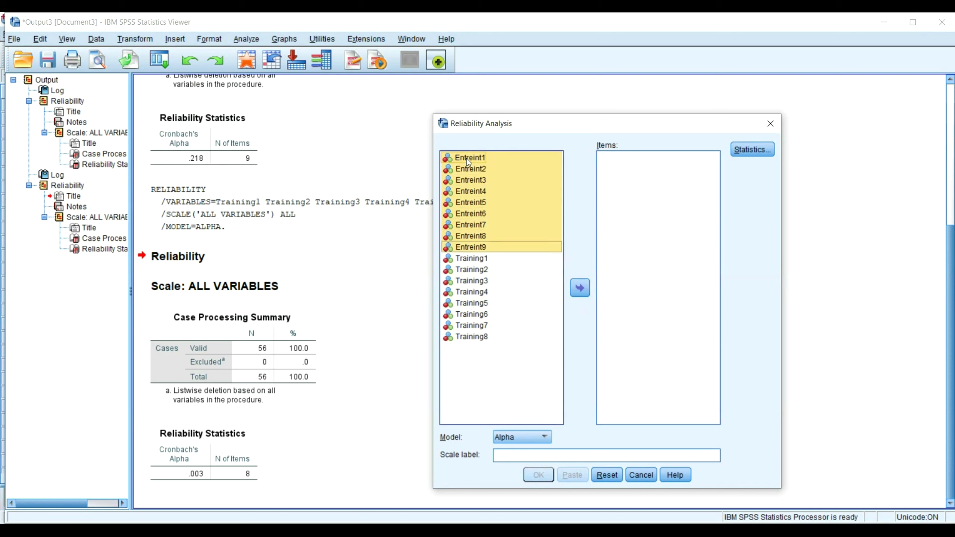
{"action": "left_click", "coordinate": [579, 288]}
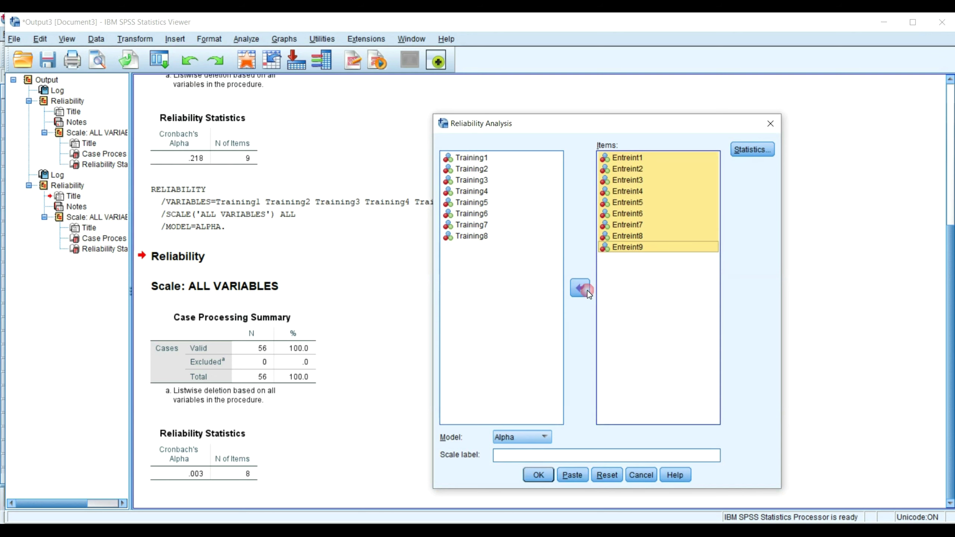
- Enable the 'Scale if item deleted' statistic
{"action": "left_click", "coordinate": [747, 154]}
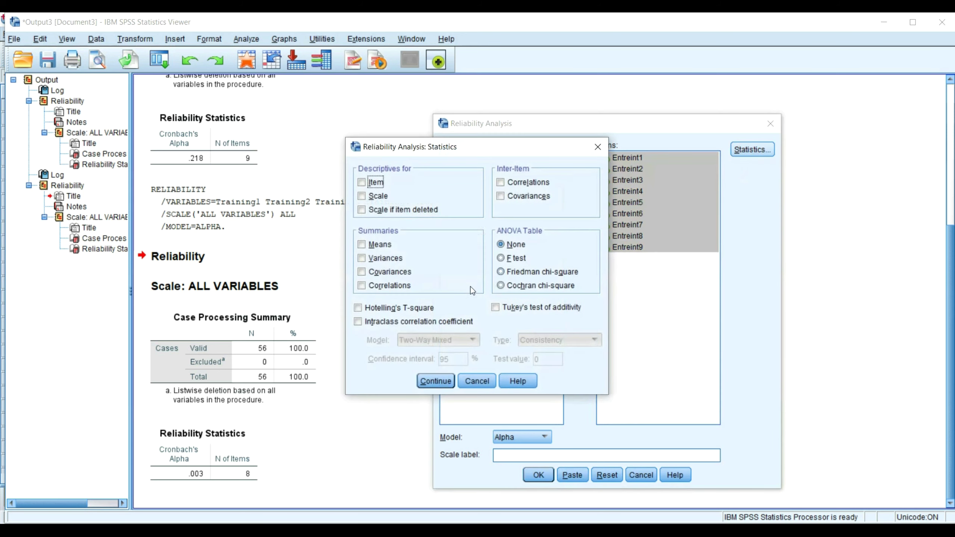
{"action": "left_click", "coordinate": [399, 211]}
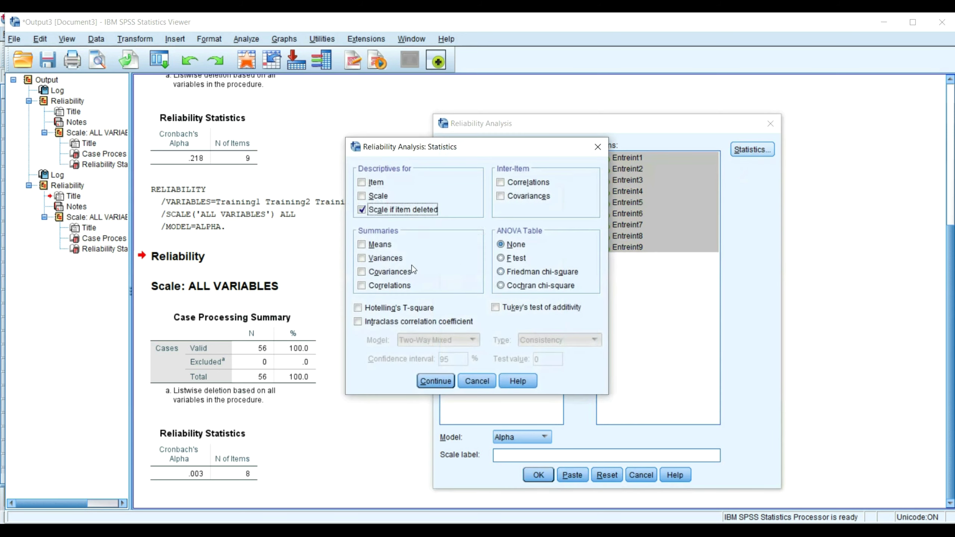
{"action": "left_click", "coordinate": [435, 382]}
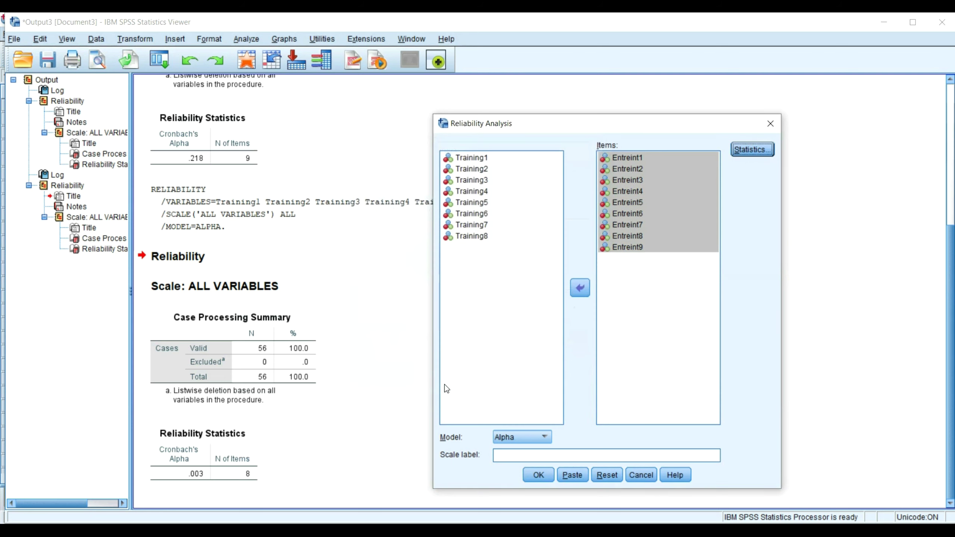
{"action": "left_click", "coordinate": [538, 475]}
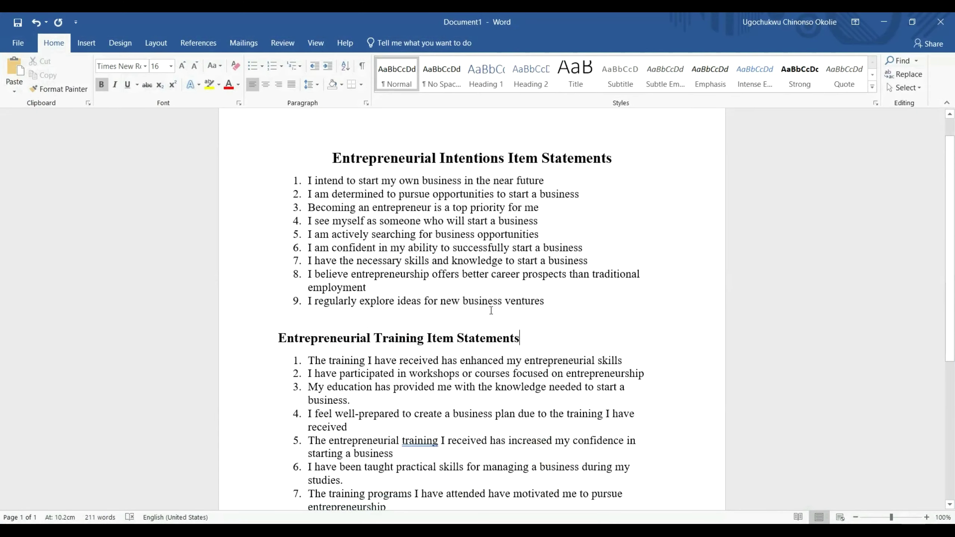
- Check the SPSS output, then go back to the Word document
{"action": "scroll", "coordinate": [468, 308], "scroll_direction": "down", "scroll_amount": 2}
{"action": "scroll", "coordinate": [468, 308], "scroll_direction": "down", "scroll_amount": 3}
{"action": "scroll", "coordinate": [469, 308], "scroll_direction": "up", "scroll_amount": 4}
{"action": "left_click", "coordinate": [519, 338]}
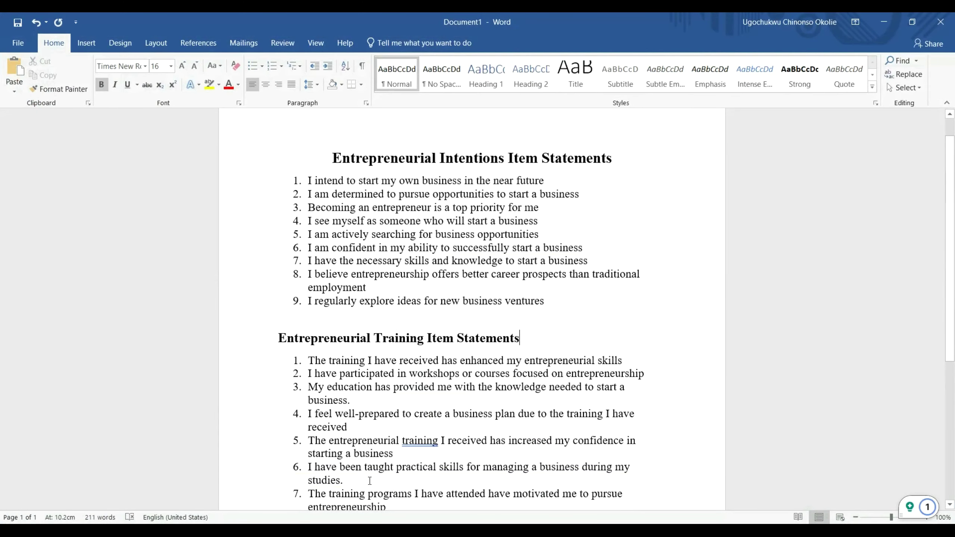
{"action": "left_click", "coordinate": [380, 532]}
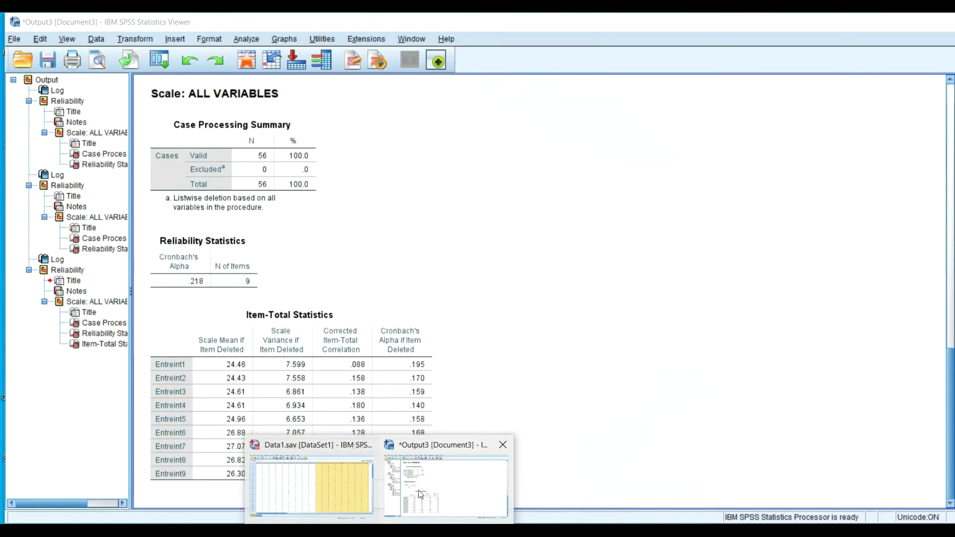
{"action": "left_click", "coordinate": [419, 490]}
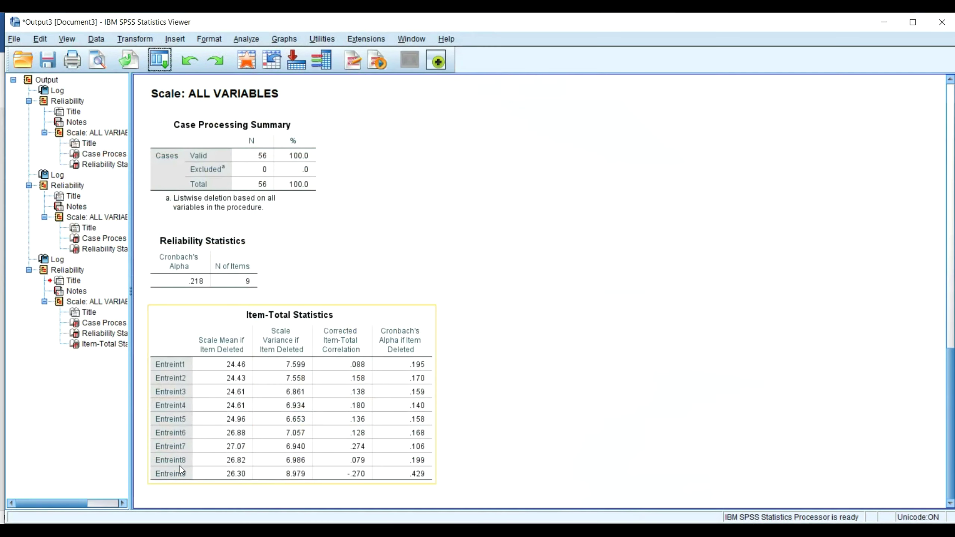
{"action": "key", "text": "alt+Tab"}
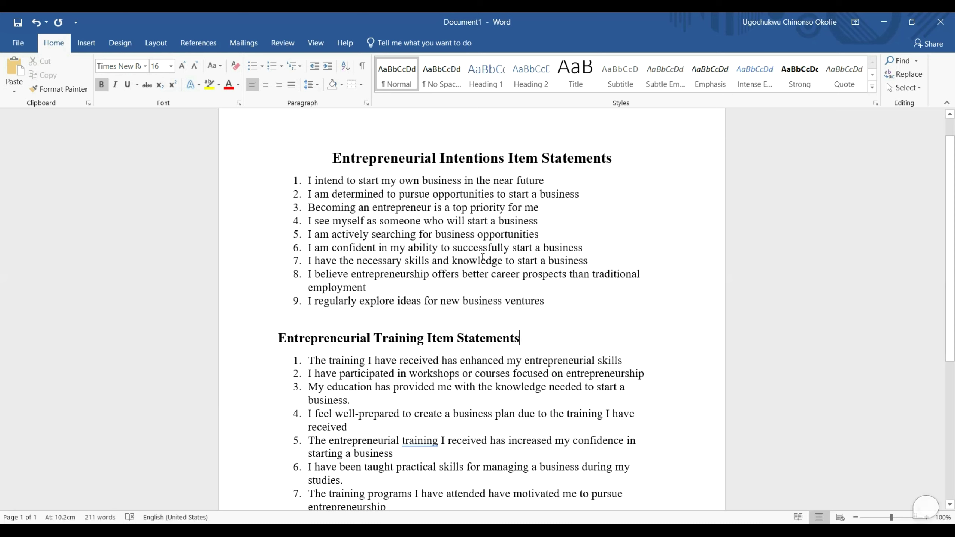
- Delete the ninth Entrepreneurial Intentions statement from the Word list
{"action": "left_click", "coordinate": [372, 164]}
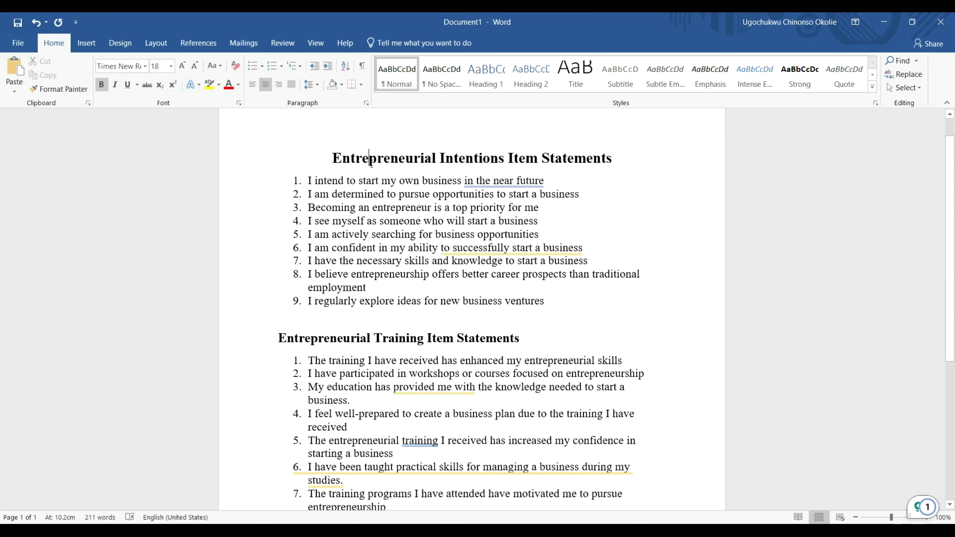
{"action": "left_click_drag", "start_coordinate": [345, 155], "coordinate": [582, 298]}
{"action": "left_click", "coordinate": [379, 148]}
{"action": "left_click_drag", "start_coordinate": [309, 301], "coordinate": [535, 309]}
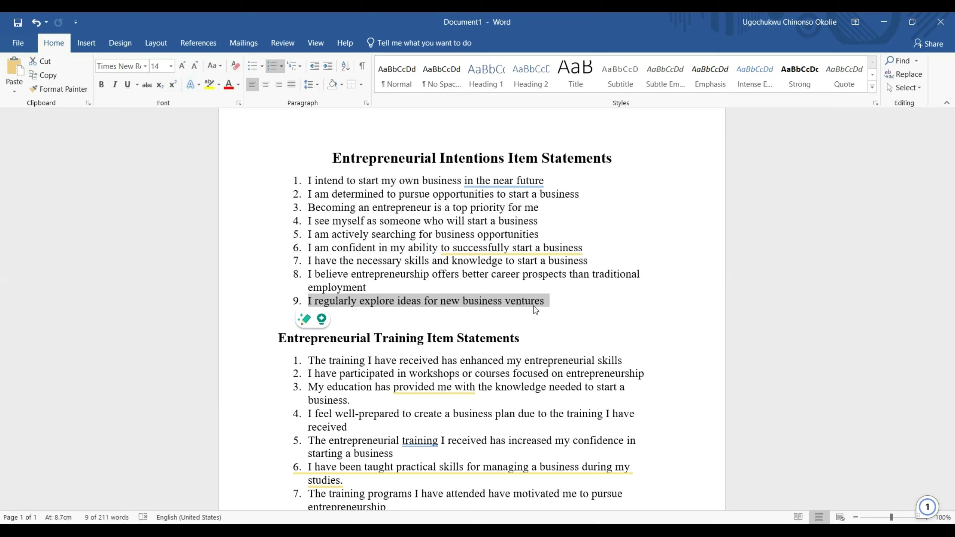
{"action": "key", "text": "Delete"}
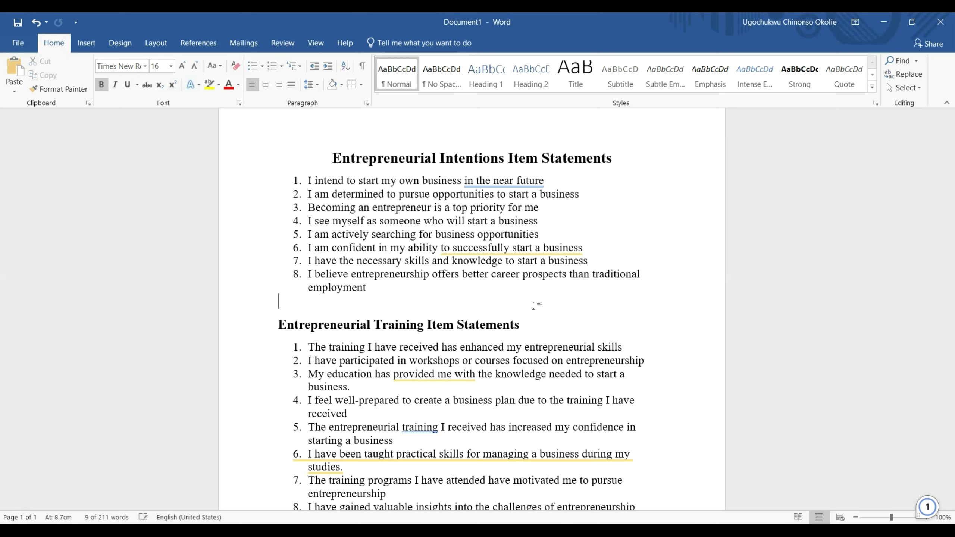
{"action": "left_click", "coordinate": [408, 528]}
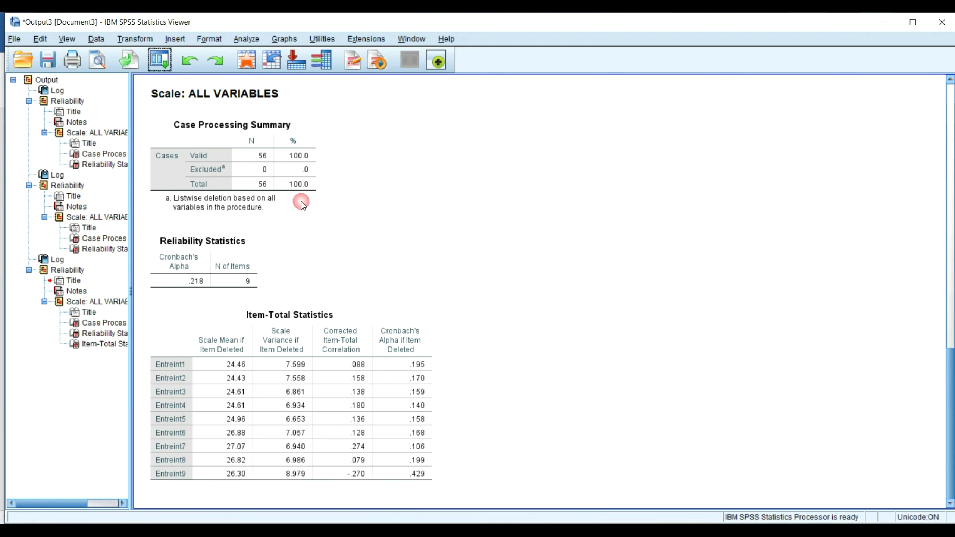
- Drop Entreint9 from the scale items and rerun the reliability analysis
{"action": "left_click", "coordinate": [406, 502]}
{"action": "left_click", "coordinate": [168, 68]}
{"action": "left_click", "coordinate": [167, 80]}
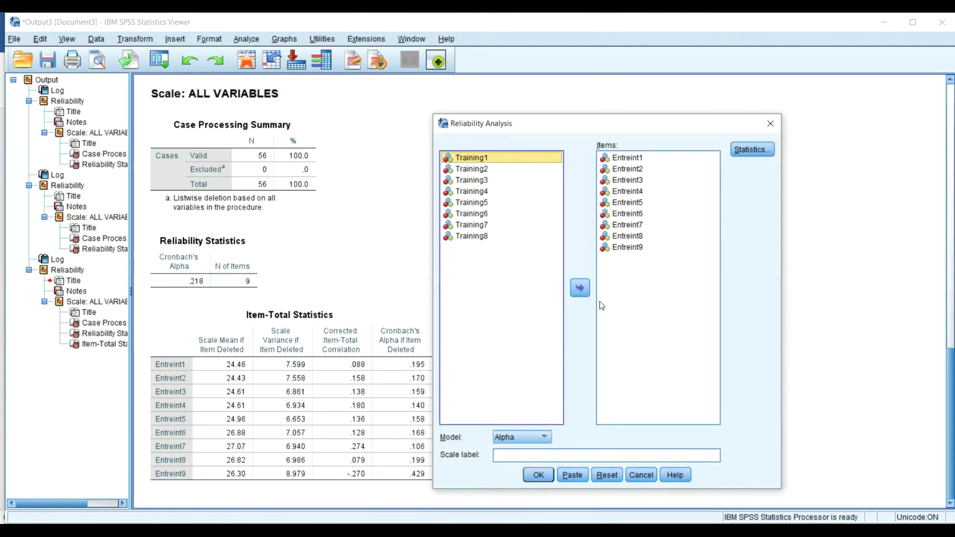
{"action": "left_click", "coordinate": [625, 248]}
{"action": "left_click", "coordinate": [581, 288]}
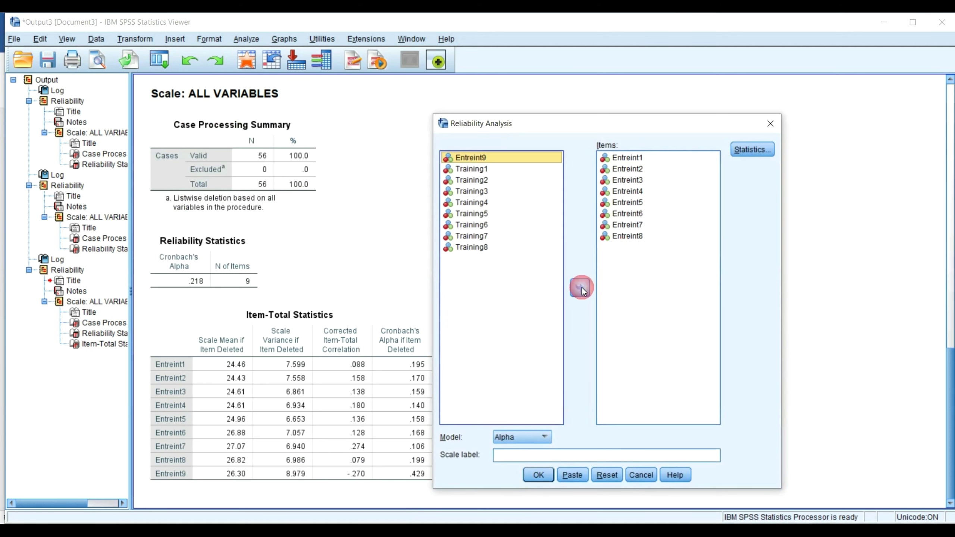
{"action": "left_click", "coordinate": [539, 475]}
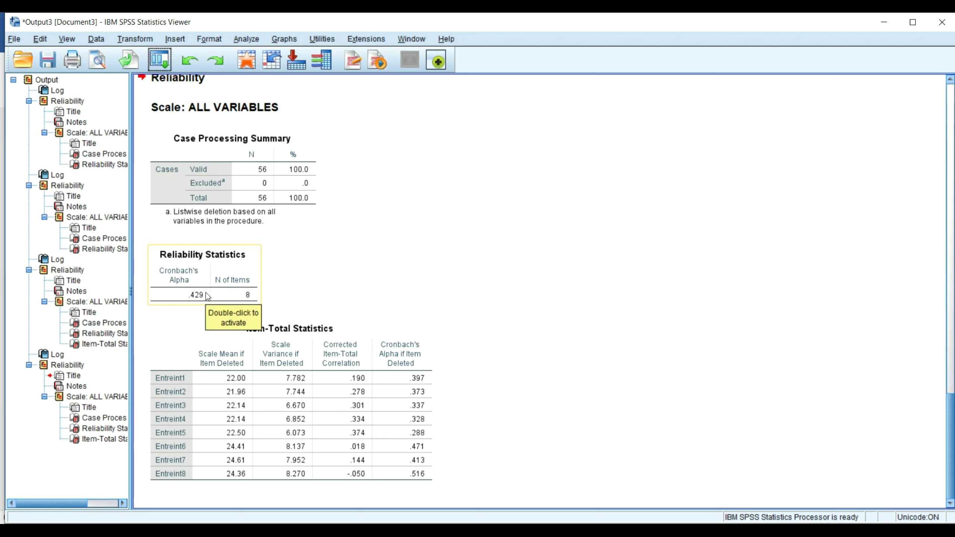
- Also drop Entreint8 and rerun, raising alpha to .516 for 7 items
{"action": "left_click", "coordinate": [241, 331]}
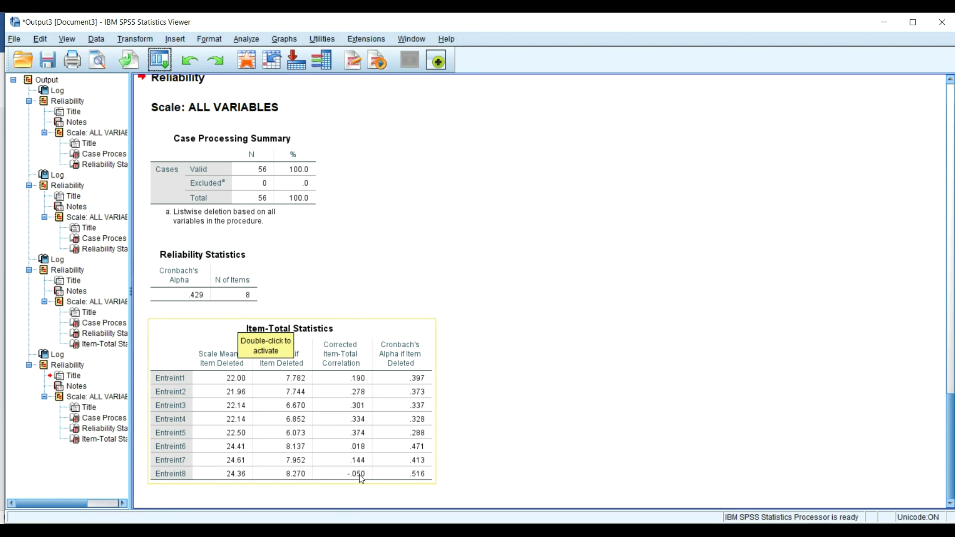
{"action": "left_click", "coordinate": [159, 59]}
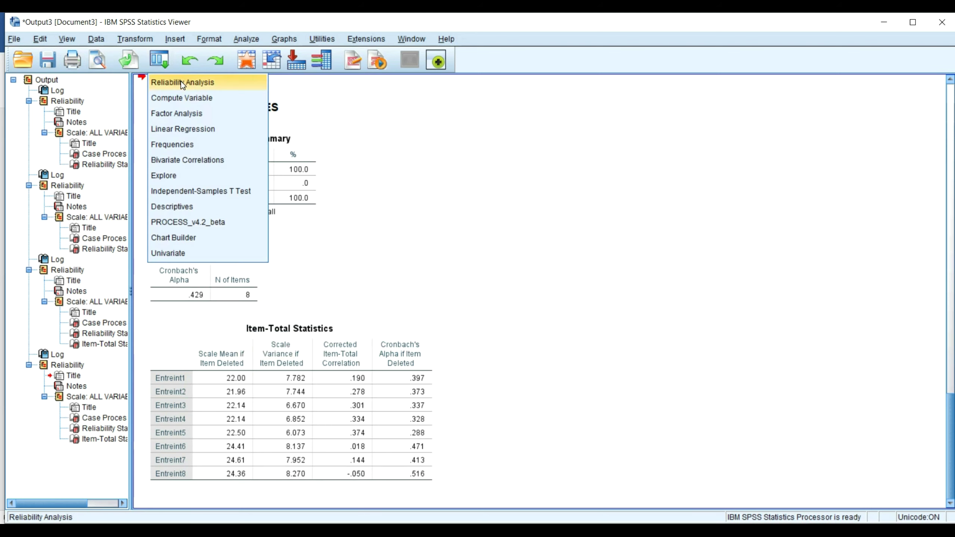
{"action": "left_click", "coordinate": [184, 81]}
{"action": "left_click", "coordinate": [639, 240]}
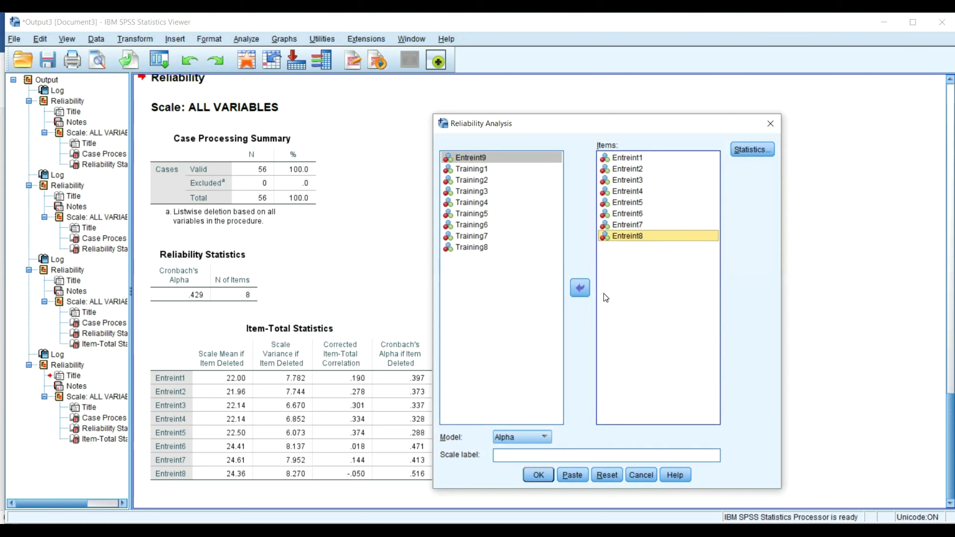
{"action": "left_click", "coordinate": [580, 289]}
{"action": "left_click", "coordinate": [539, 475]}
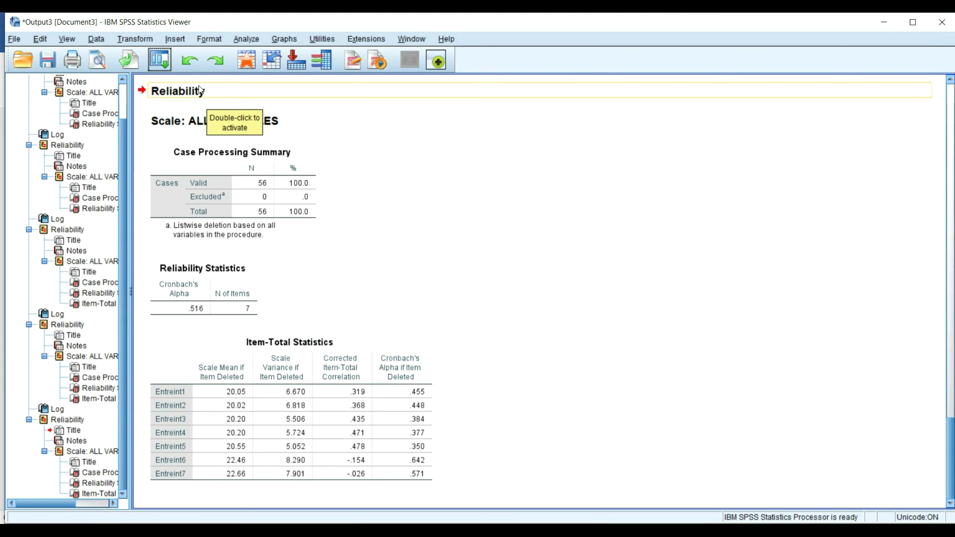
- Drop Entreint7 from the scale items and rerun reliability on six items
{"action": "left_click", "coordinate": [159, 59]}
{"action": "left_click", "coordinate": [178, 80]}
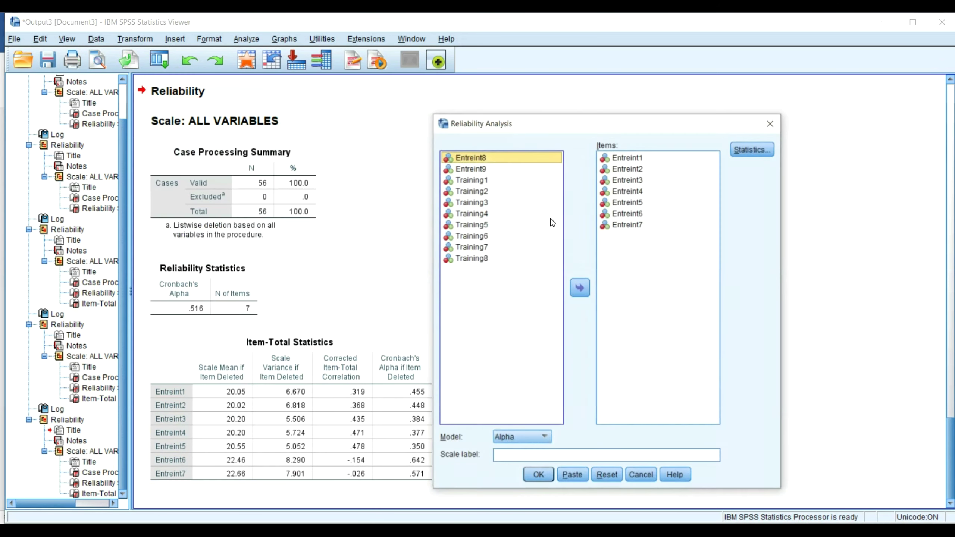
{"action": "left_click", "coordinate": [616, 226]}
{"action": "left_click", "coordinate": [580, 287]}
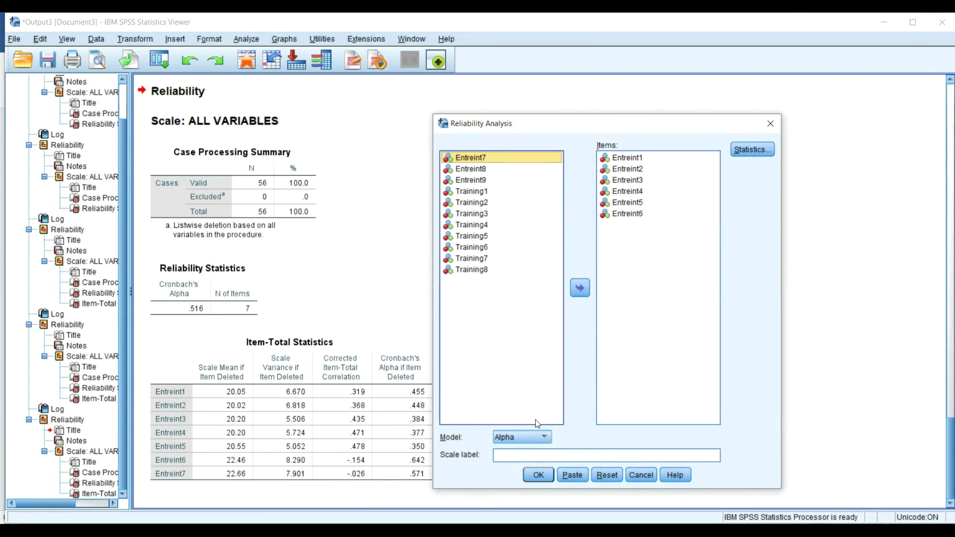
{"action": "left_click", "coordinate": [539, 474]}
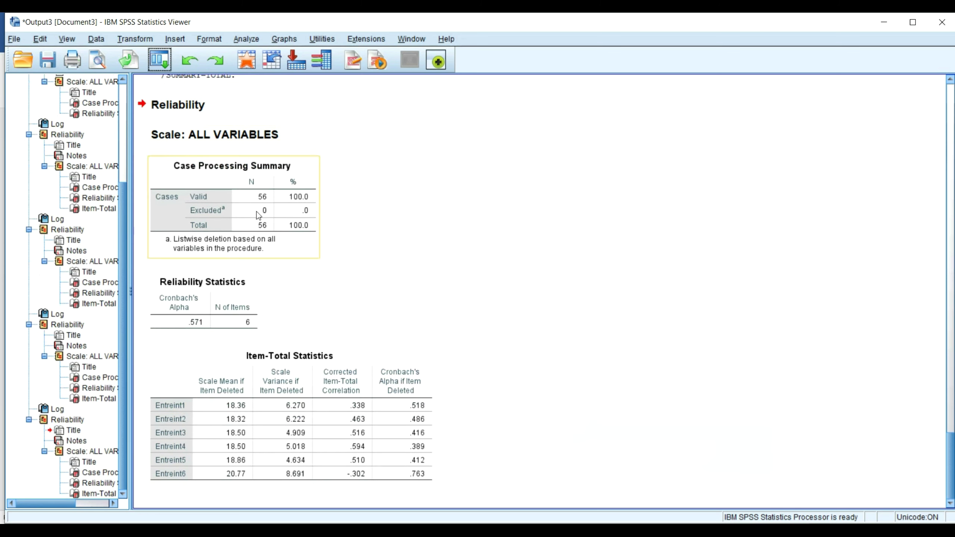
- Drop Entreint6 and rerun, giving Cronbach's alpha .763 for 5 items
{"action": "left_click", "coordinate": [161, 65]}
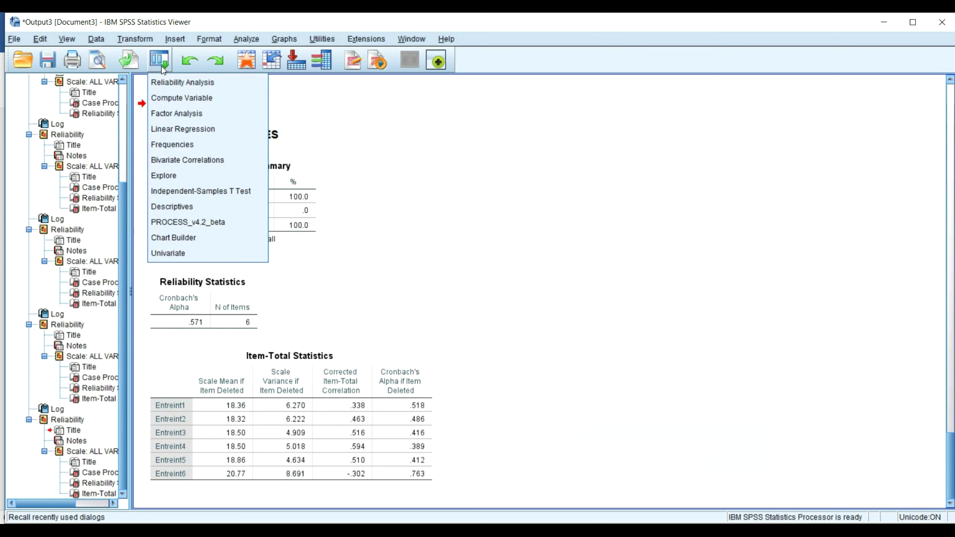
{"action": "left_click", "coordinate": [175, 85]}
{"action": "left_click", "coordinate": [626, 214]}
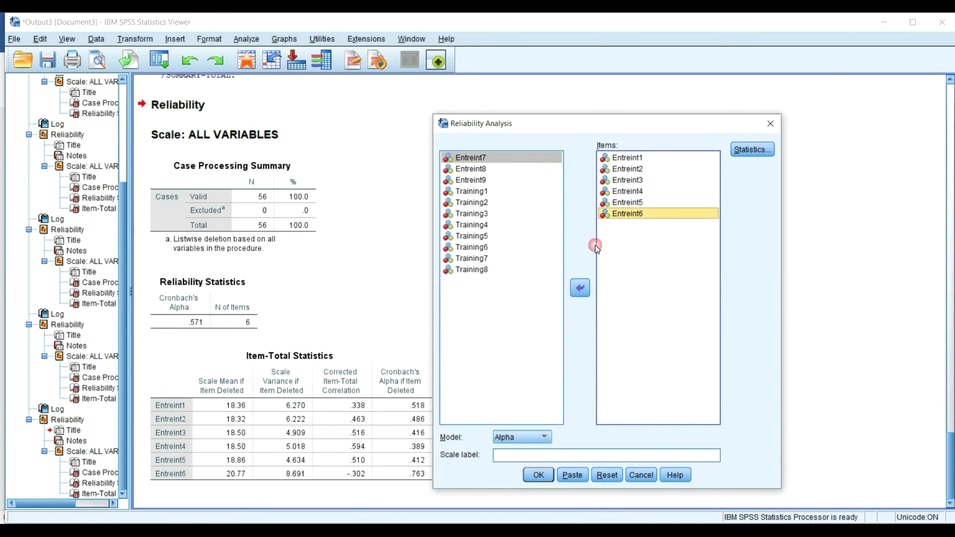
{"action": "left_click", "coordinate": [585, 290]}
{"action": "left_click", "coordinate": [538, 475]}
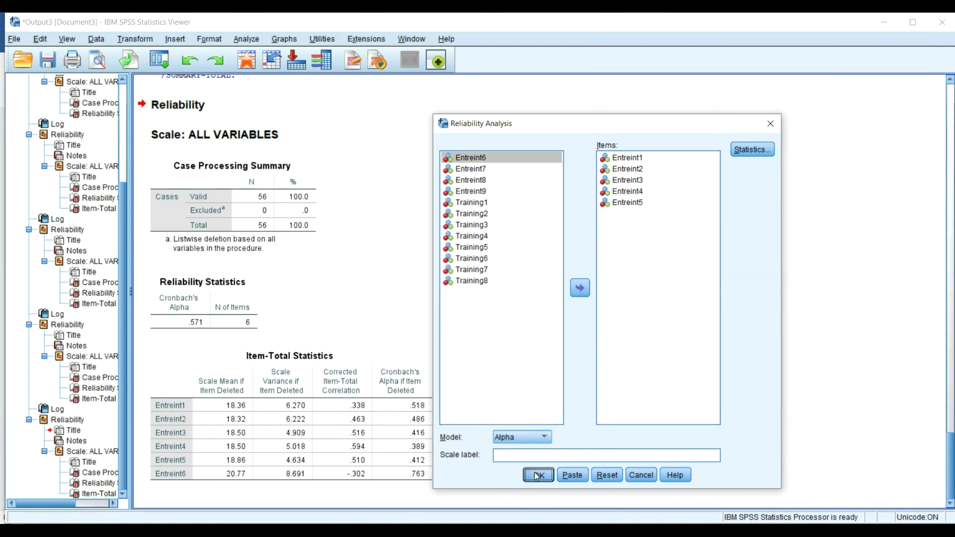
{"action": "left_click", "coordinate": [225, 337]}
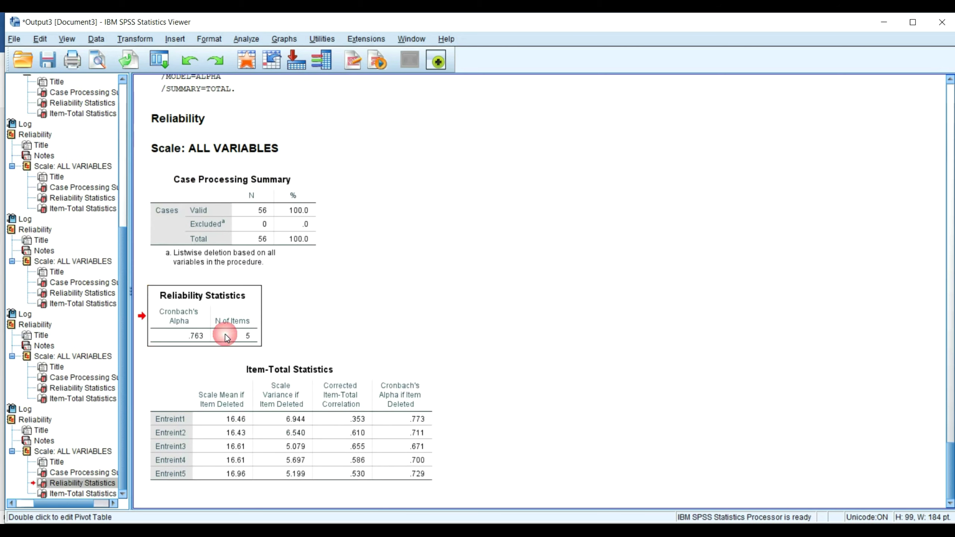
{"action": "right_click", "coordinate": [226, 335]}
- Paste the Reliability Statistics table under the Intentions statements in Word
{"action": "left_click", "coordinate": [237, 358]}
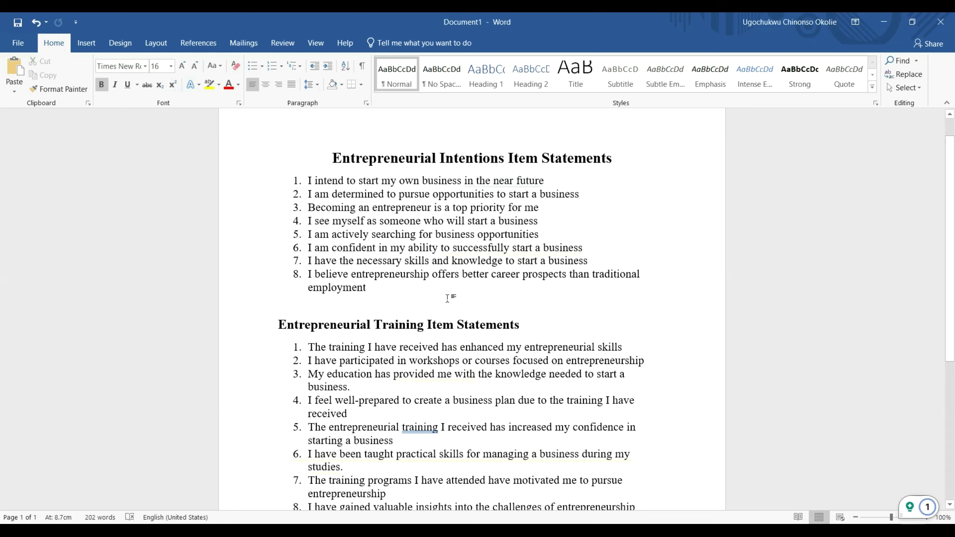
{"action": "key", "text": "ctrl+v"}
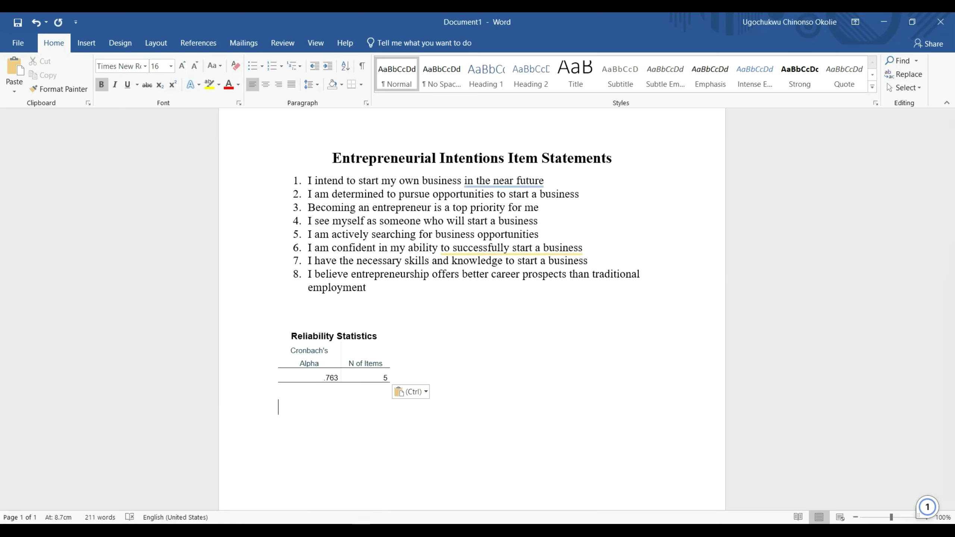
{"action": "left_click", "coordinate": [379, 530]}
{"action": "left_click", "coordinate": [439, 506]}
- Copy the Item-Total Statistics table from SPSS and paste it below in Word
{"action": "left_click", "coordinate": [351, 467]}
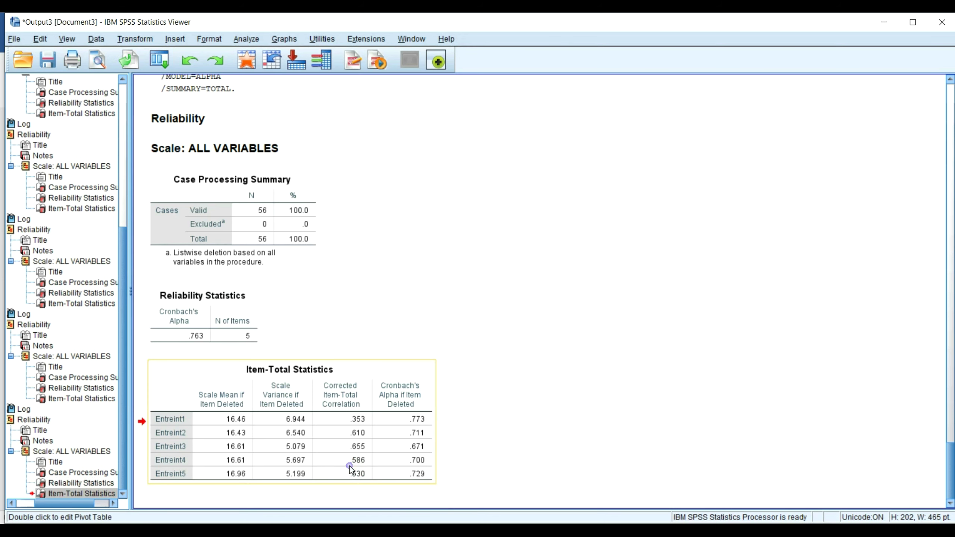
{"action": "right_click", "coordinate": [351, 422]}
{"action": "left_click", "coordinate": [362, 448]}
{"action": "key", "text": "alt+Tab"}
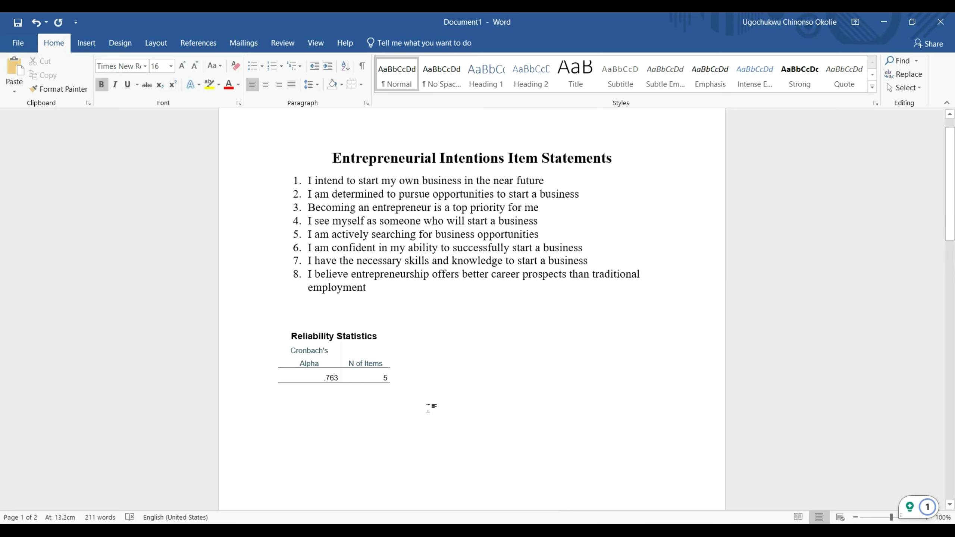
{"action": "key", "text": "ctrl+v"}
{"action": "scroll", "coordinate": [409, 363], "scroll_direction": "up", "scroll_amount": 1}
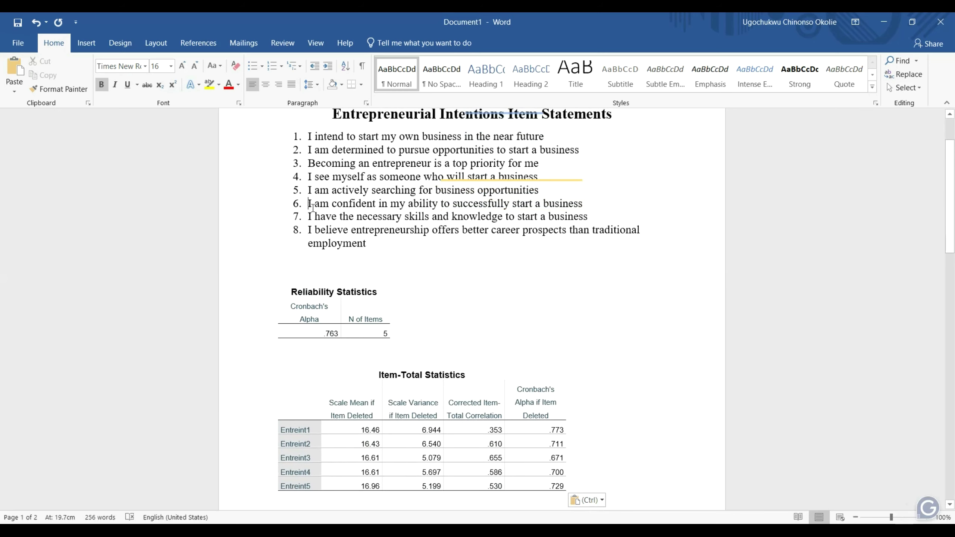
- Delete Intentions statements 6–8 and remove the extra blank line above the tables
{"action": "left_click_drag", "start_coordinate": [309, 205], "coordinate": [281, 260]}
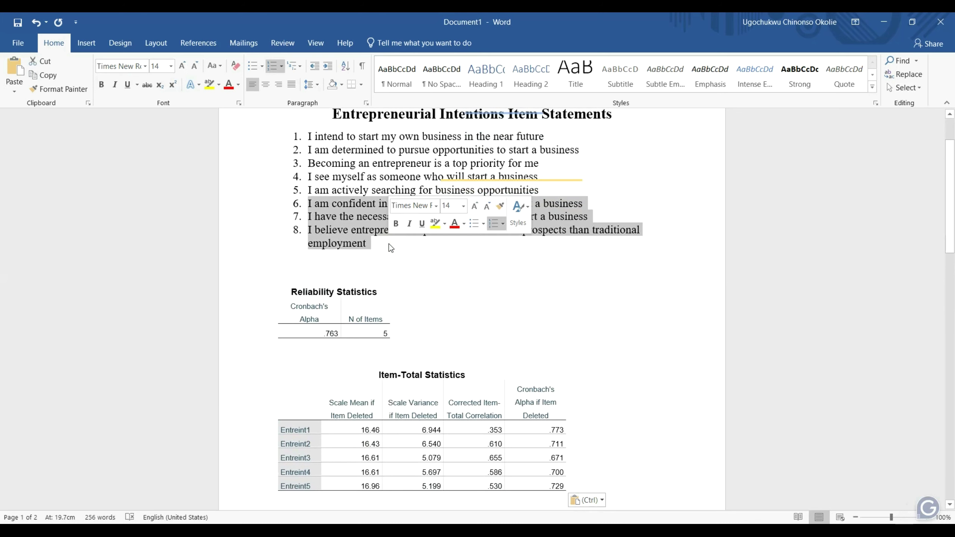
{"action": "key", "text": "Delete"}
{"action": "scroll", "coordinate": [389, 244], "scroll_direction": "up", "scroll_amount": 3}
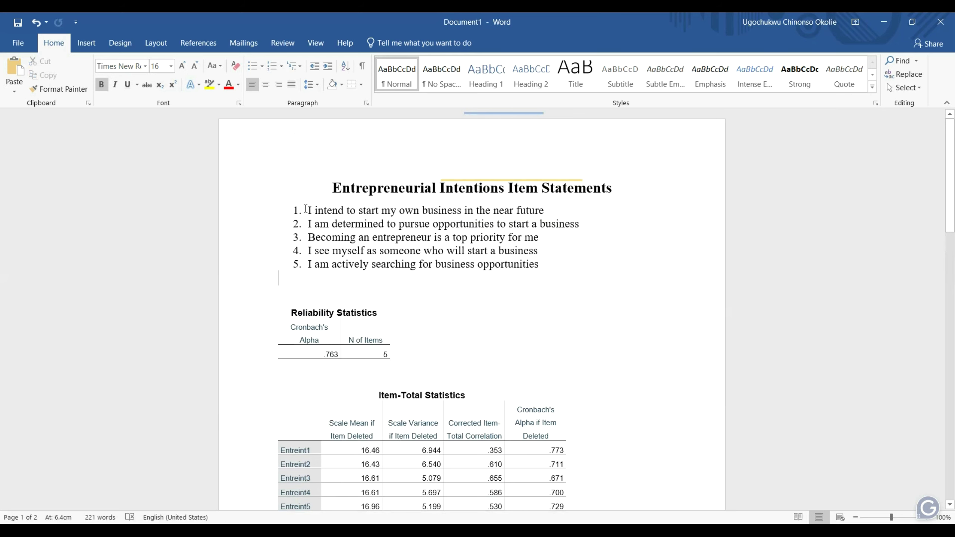
{"action": "left_click_drag", "start_coordinate": [306, 209], "coordinate": [558, 264]}
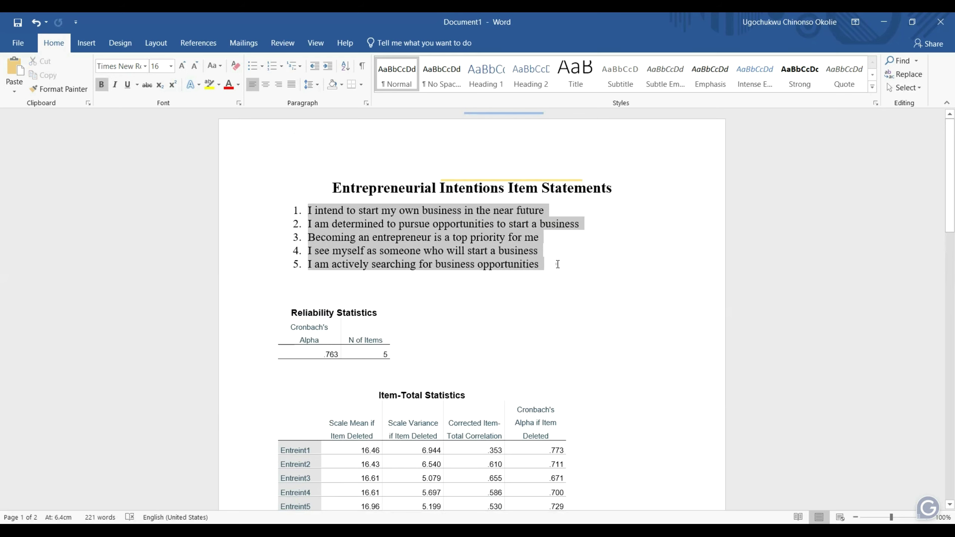
{"action": "scroll", "coordinate": [469, 252], "scroll_direction": "down", "scroll_amount": 3}
{"action": "left_click", "coordinate": [445, 277]}
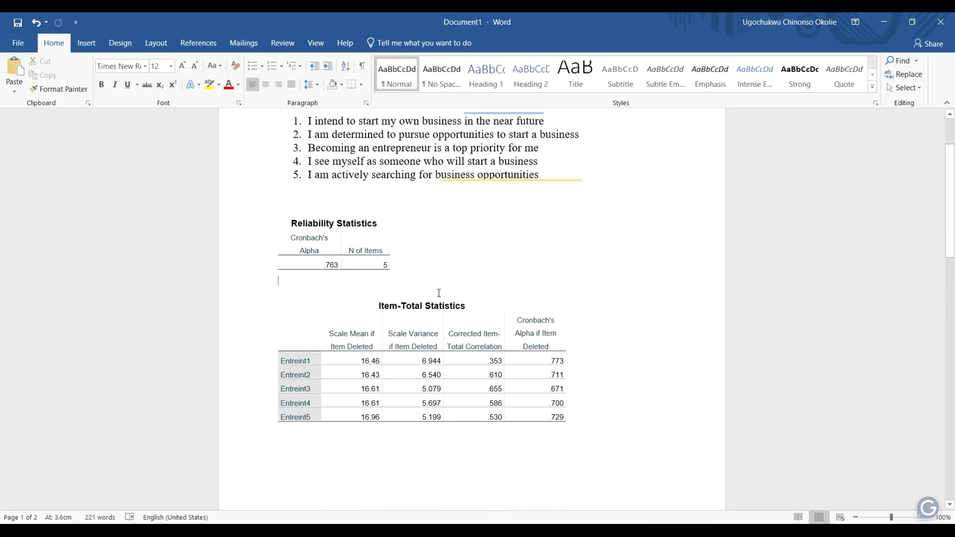
{"action": "scroll", "coordinate": [438, 293], "scroll_direction": "up", "scroll_amount": 2}
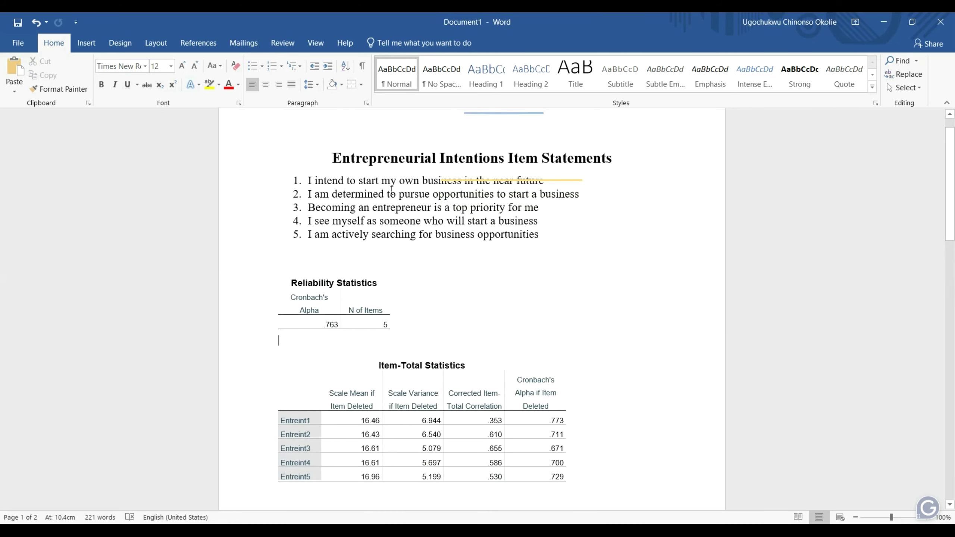
{"action": "left_click", "coordinate": [429, 269]}
{"action": "key", "text": "BackSpace"}
{"action": "key", "text": "ctrl+b"}
{"action": "key", "text": "ctrl+shift+period"}
{"action": "key", "text": "ctrl+shift+period"}
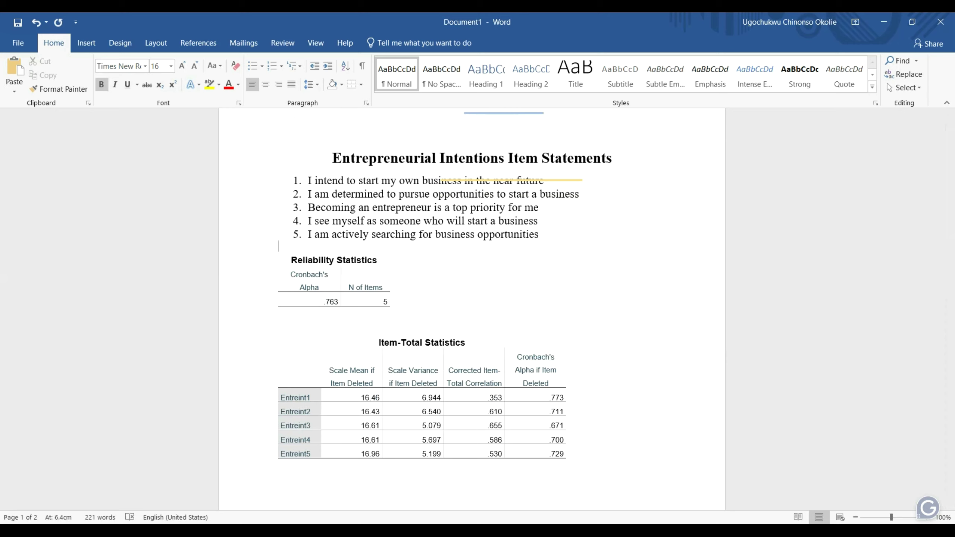
- Insert a page break so the Training Item Statements heading starts on page 2
{"action": "left_click_drag", "start_coordinate": [540, 237], "coordinate": [298, 179]}
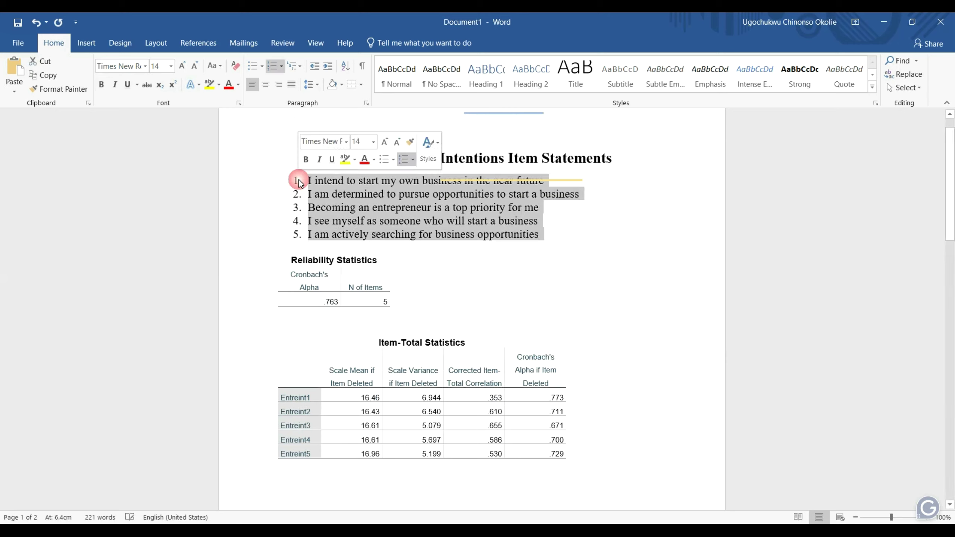
{"action": "left_click", "coordinate": [476, 250]}
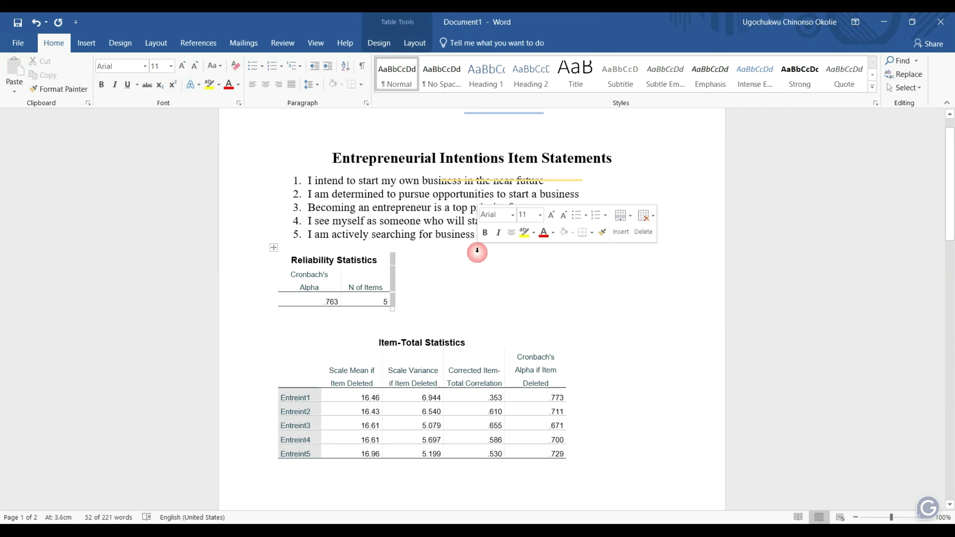
{"action": "left_click", "coordinate": [386, 222]}
{"action": "scroll", "coordinate": [290, 175], "scroll_direction": "down", "scroll_amount": 5}
{"action": "scroll", "coordinate": [290, 175], "scroll_direction": "up", "scroll_amount": 5}
{"action": "scroll", "coordinate": [291, 175], "scroll_direction": "down", "scroll_amount": 1}
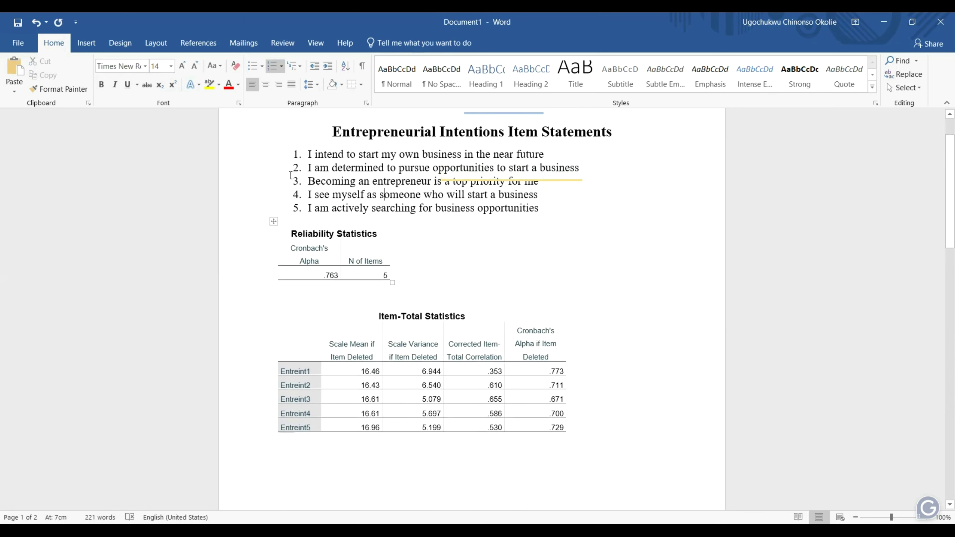
{"action": "scroll", "coordinate": [290, 175], "scroll_direction": "down", "scroll_amount": 1}
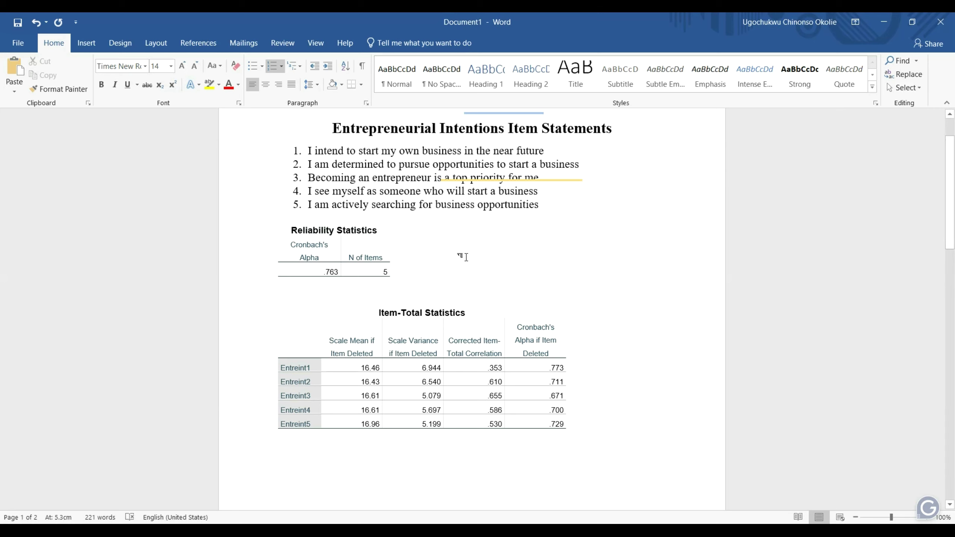
{"action": "scroll", "coordinate": [466, 257], "scroll_direction": "down", "scroll_amount": 15}
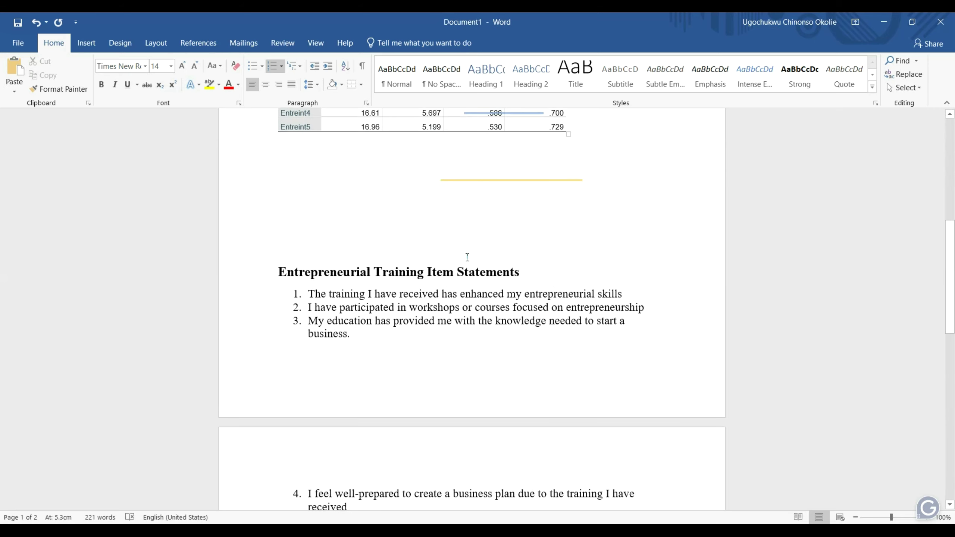
{"action": "left_click", "coordinate": [266, 152]}
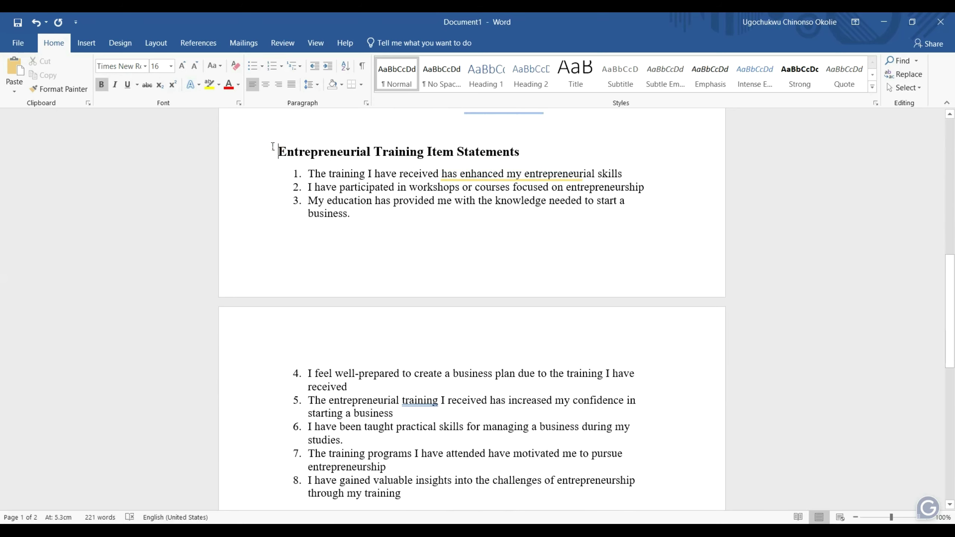
{"action": "key", "text": "ctrl+Return"}
{"action": "scroll", "coordinate": [472, 301], "scroll_direction": "down", "scroll_amount": 5}
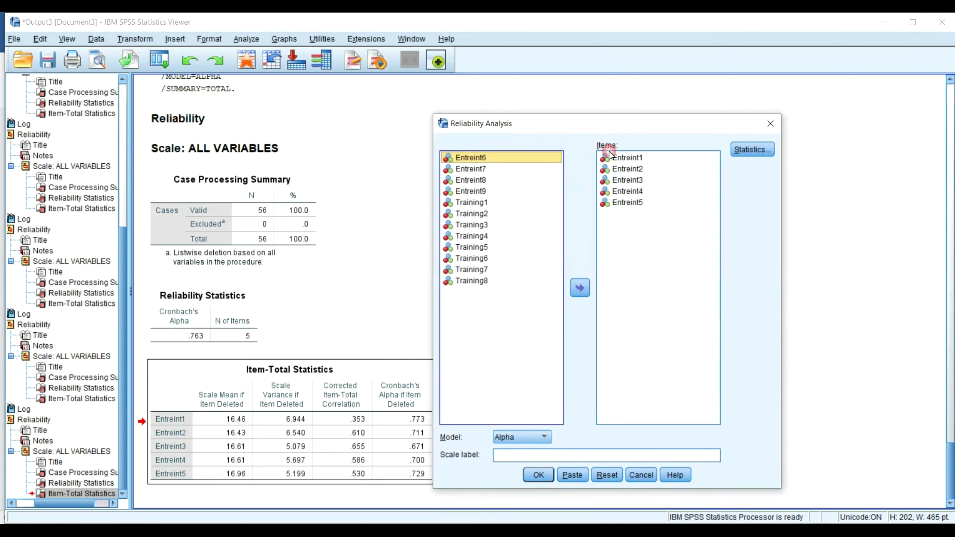
- Replace the Entreint items with Training1–Training8 and rerun, giving alpha .003 for 8 items
{"action": "left_click", "coordinate": [610, 159]}
{"action": "key", "text": "shift+Down"}
{"action": "key", "text": "shift+Down"}
{"action": "key", "text": "shift+Down"}
{"action": "key", "text": "shift+Down"}
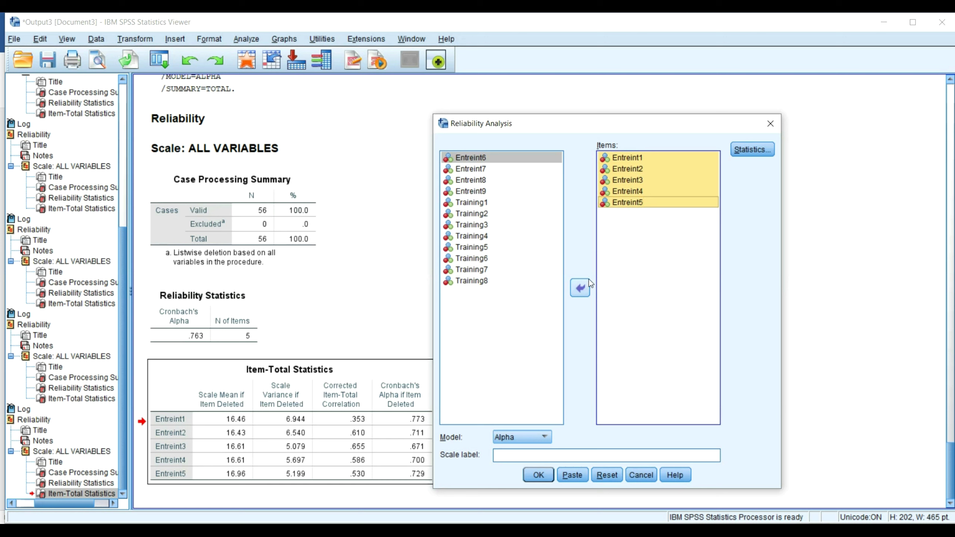
{"action": "left_click", "coordinate": [579, 289]}
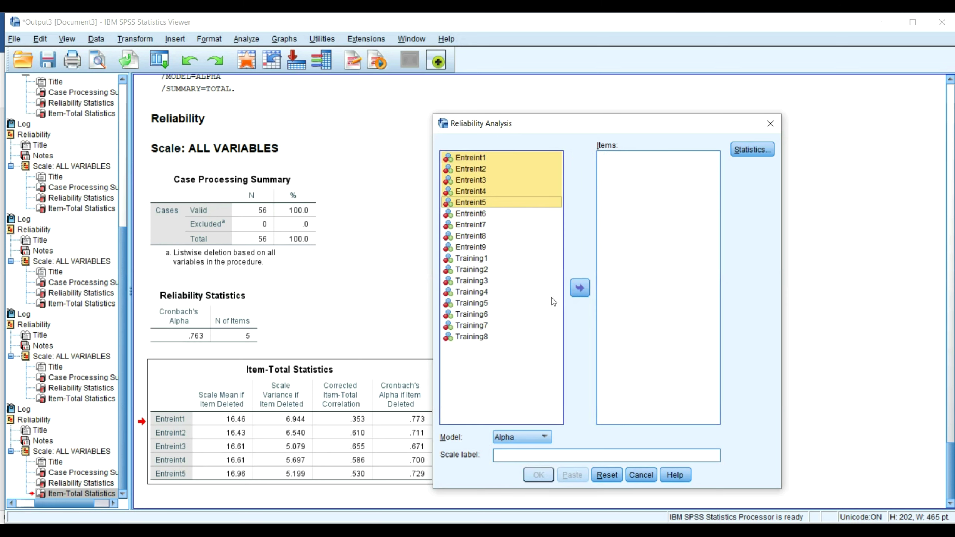
{"action": "left_click", "coordinate": [480, 259]}
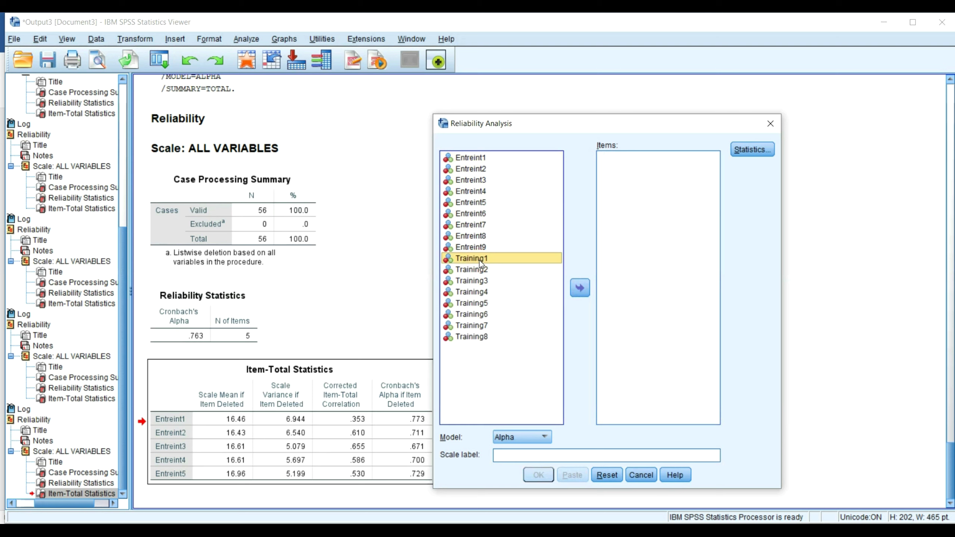
{"action": "key", "text": "shift+Down"}
{"action": "key", "text": "shift+Down"}
{"action": "key", "text": "shift+Down"}
{"action": "key", "text": "shift+Down"}
{"action": "key", "text": "shift+Down"}
{"action": "key", "text": "shift+Down"}
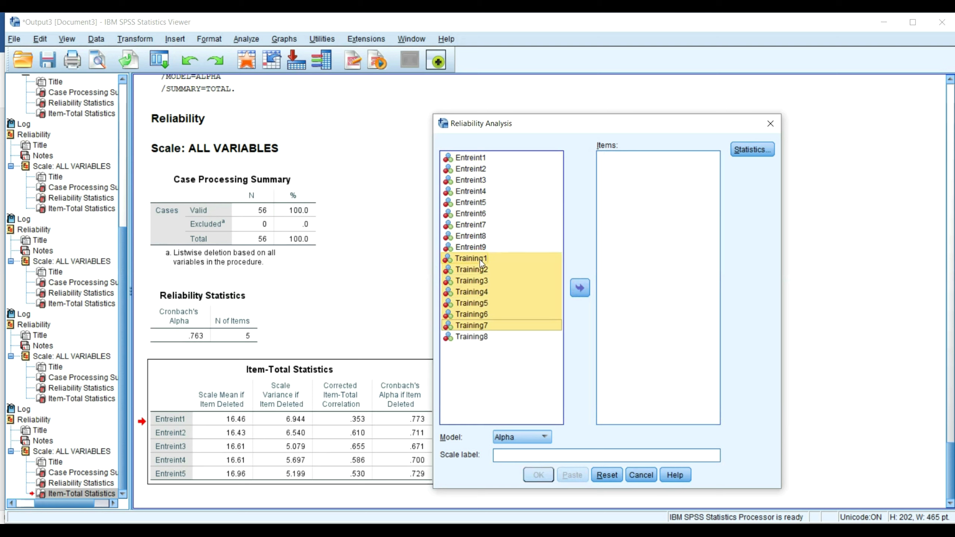
{"action": "key", "text": "shift+Down"}
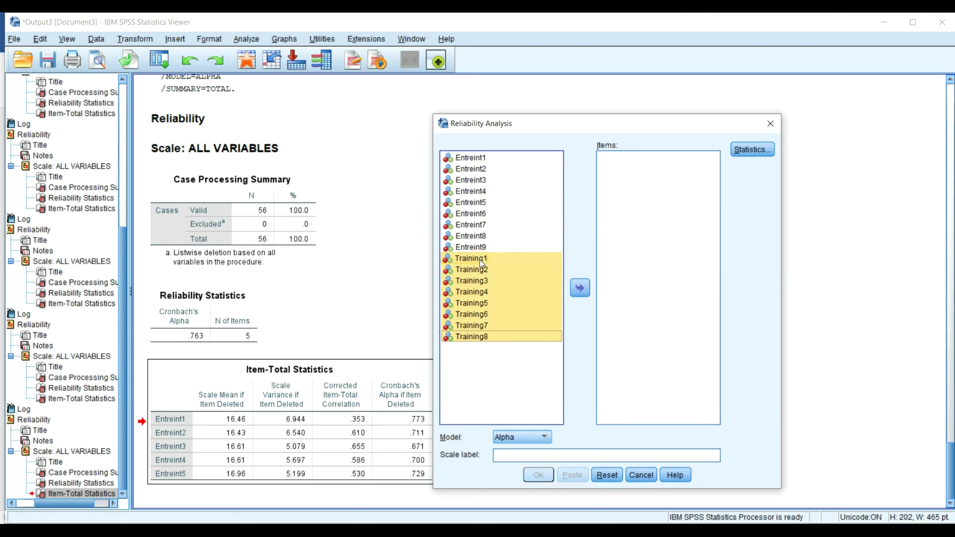
{"action": "left_click", "coordinate": [579, 288]}
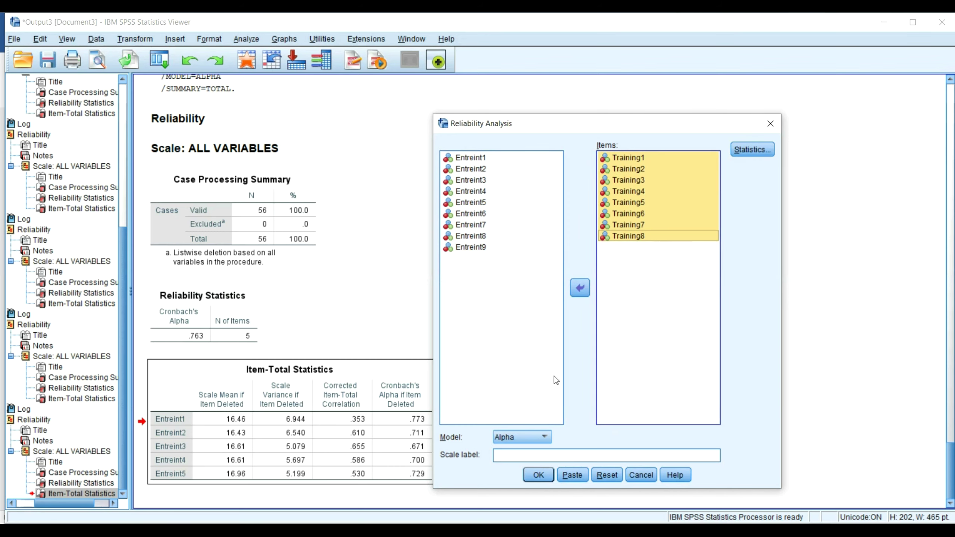
{"action": "left_click", "coordinate": [538, 475]}
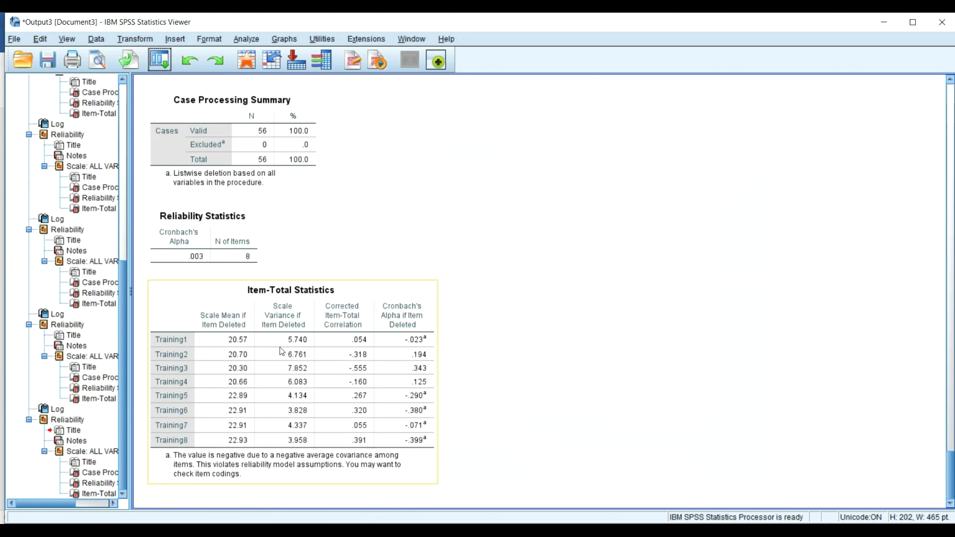
- Reopen Reliability Analysis and remove Training3 from the scale items
{"action": "left_click", "coordinate": [159, 60]}
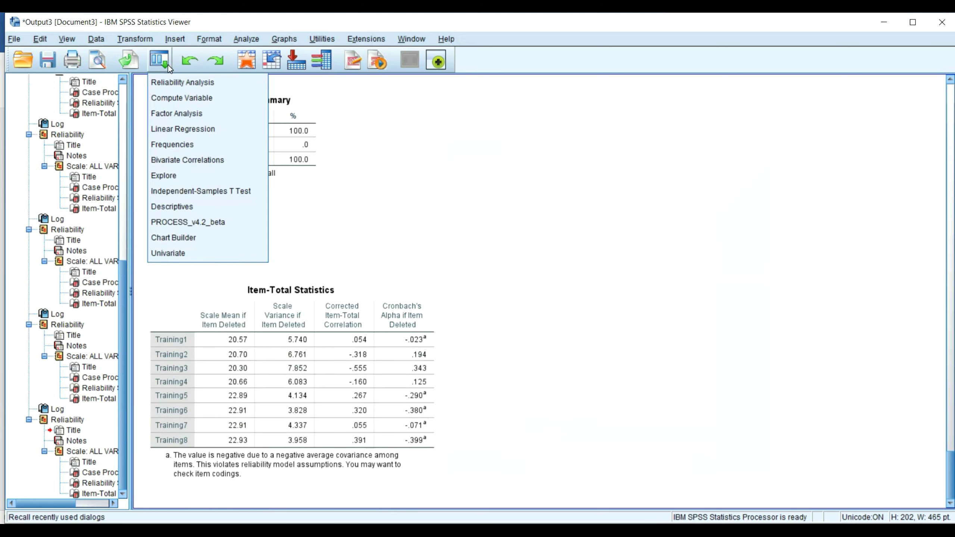
{"action": "left_click", "coordinate": [173, 86]}
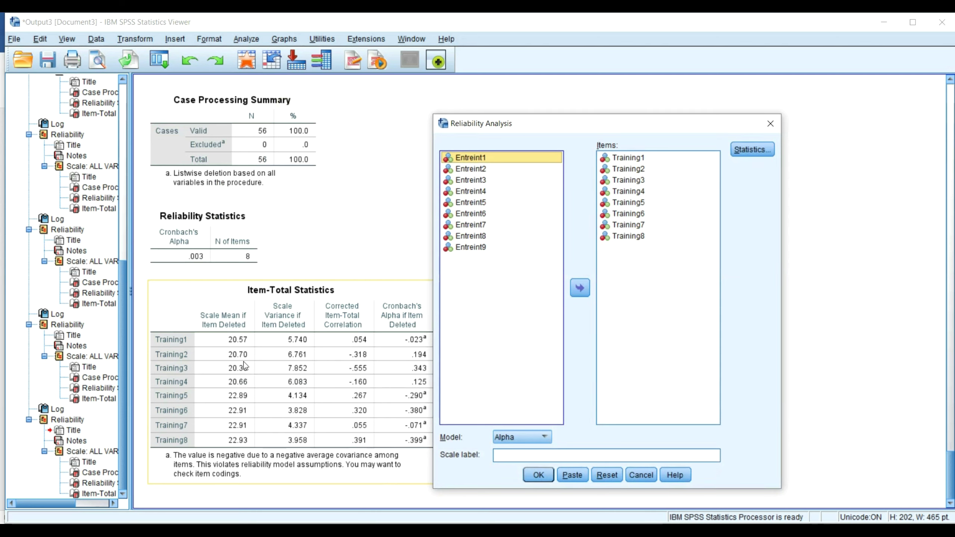
{"action": "left_click", "coordinate": [635, 183]}
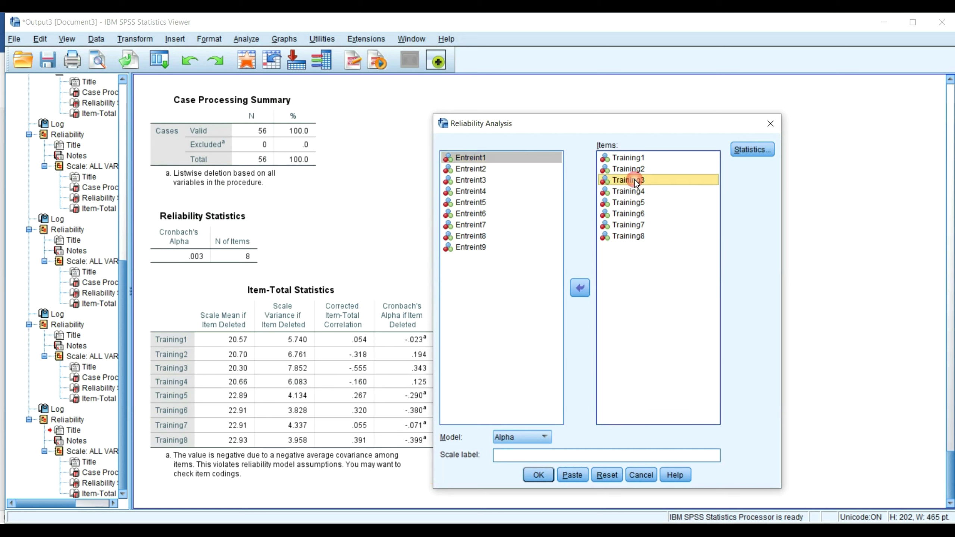
{"action": "left_click", "coordinate": [580, 288]}
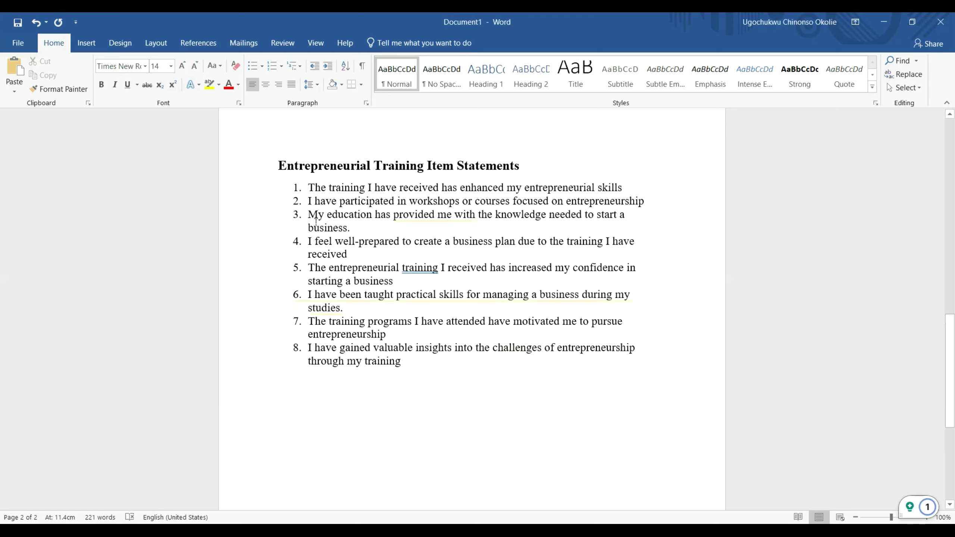
- Delete statement 3, about education giving knowledge to start a business, from the Word list
{"action": "left_click_drag", "start_coordinate": [305, 213], "coordinate": [346, 222]}
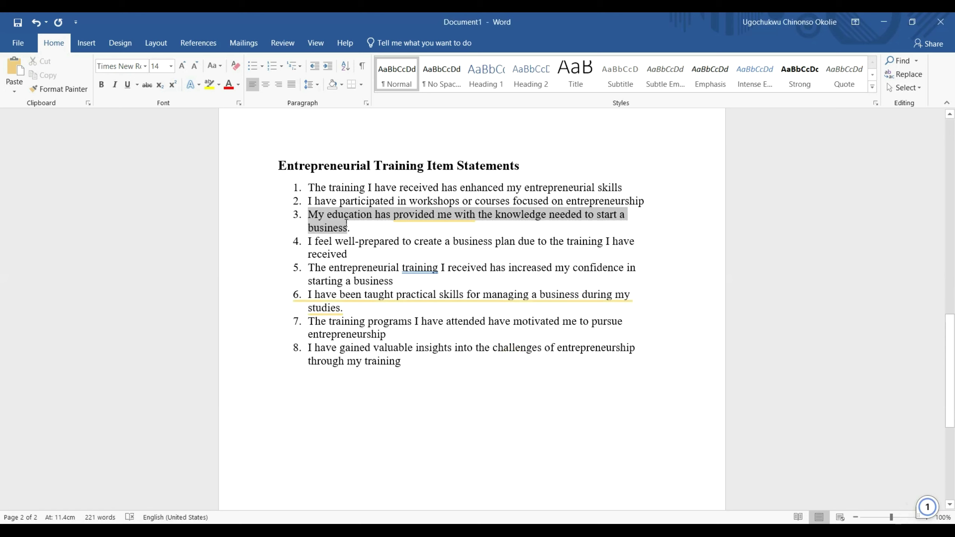
{"action": "left_click_drag", "start_coordinate": [346, 222], "coordinate": [351, 225]}
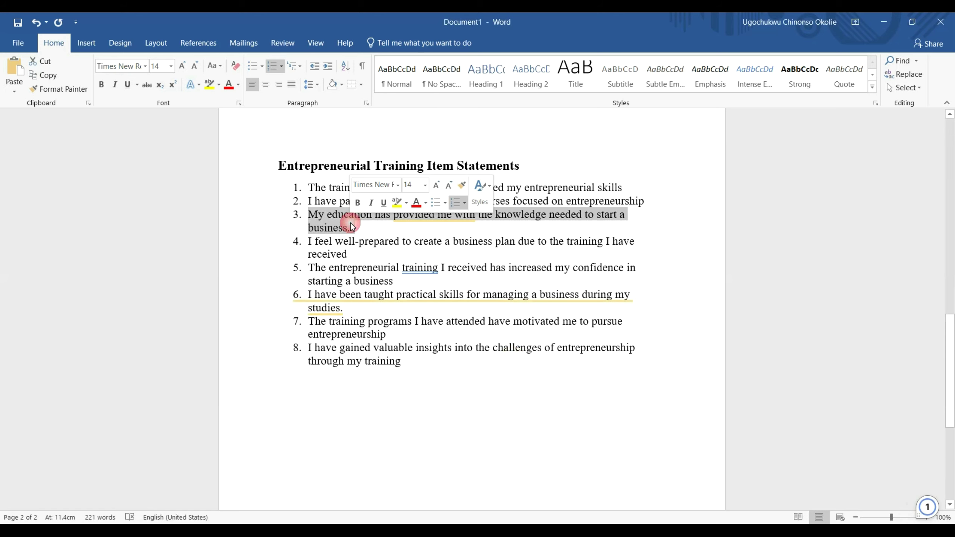
{"action": "key", "text": "Delete"}
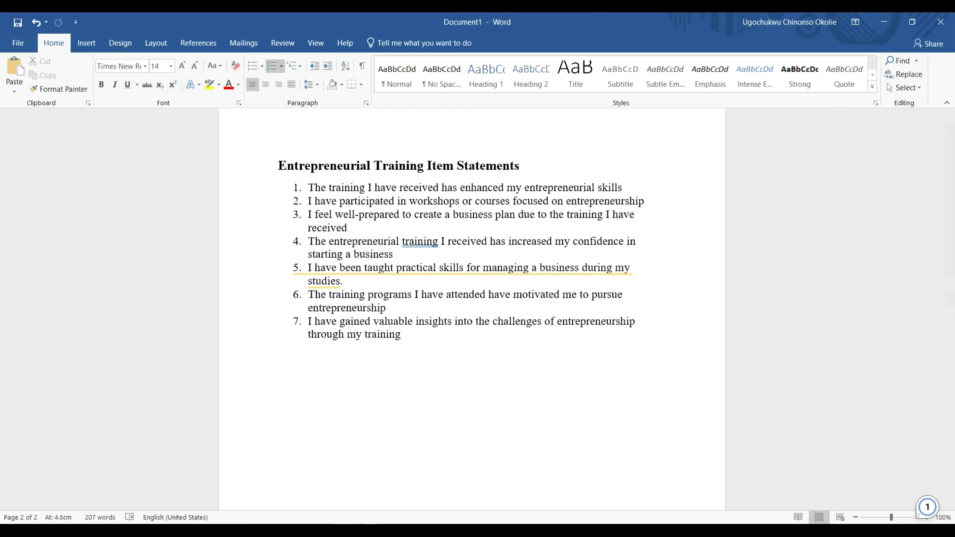
- Run the seven-item Training reliability analysis without Training3, giving Cronbach's alpha .343
{"action": "mouse_move", "coordinate": [376, 530]}
{"action": "left_click", "coordinate": [406, 484]}
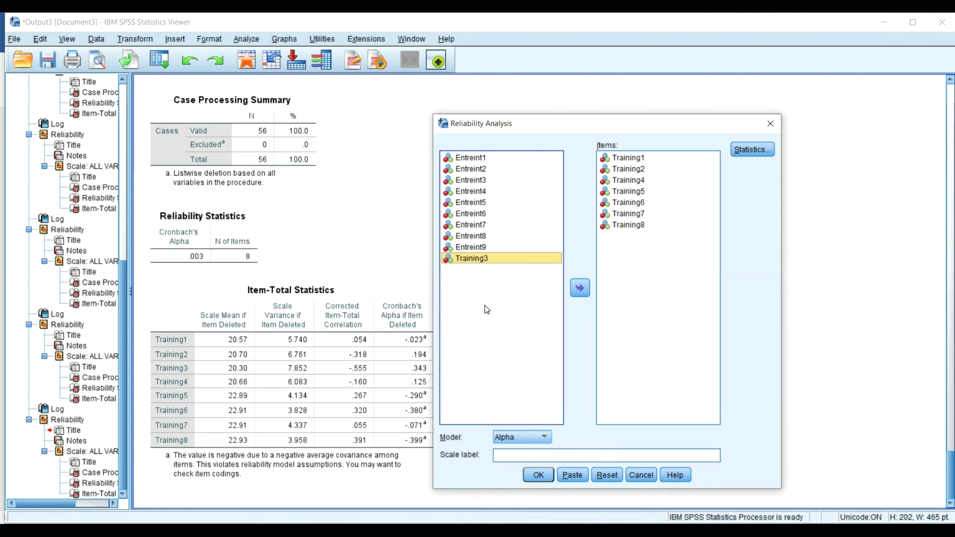
{"action": "left_click", "coordinate": [535, 475]}
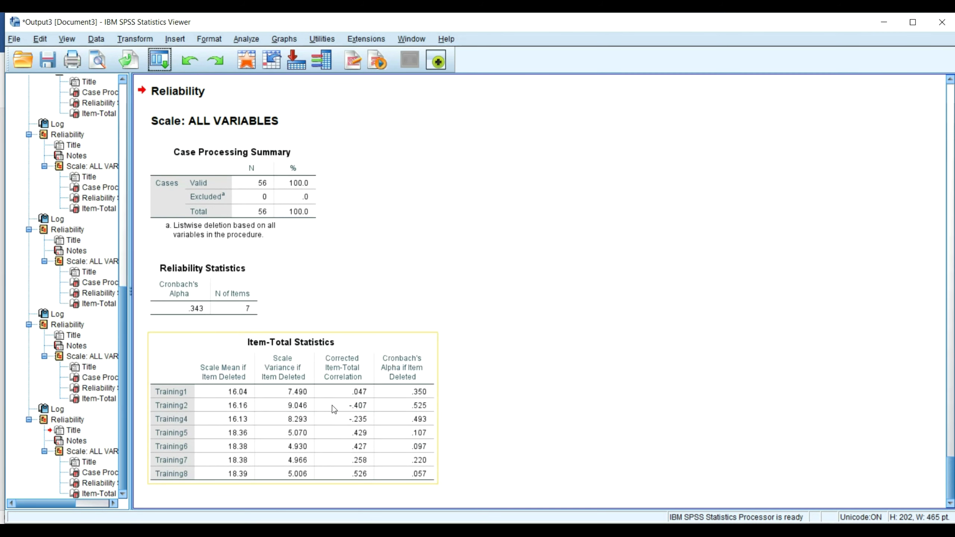
- Reopen Reliability Analysis and remove Training2 from the scale items
{"action": "left_click", "coordinate": [159, 60]}
{"action": "left_click", "coordinate": [166, 81]}
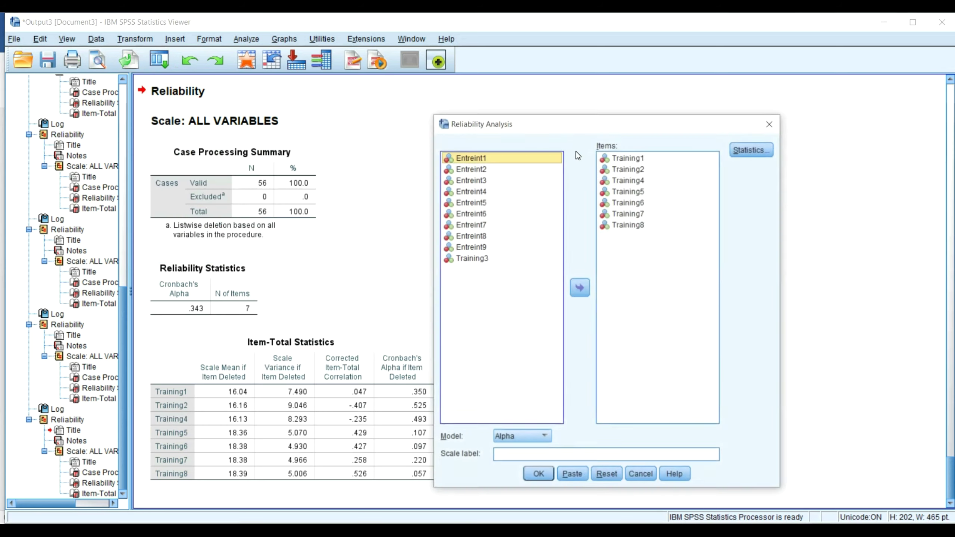
{"action": "left_click", "coordinate": [639, 169]}
{"action": "left_click", "coordinate": [580, 288]}
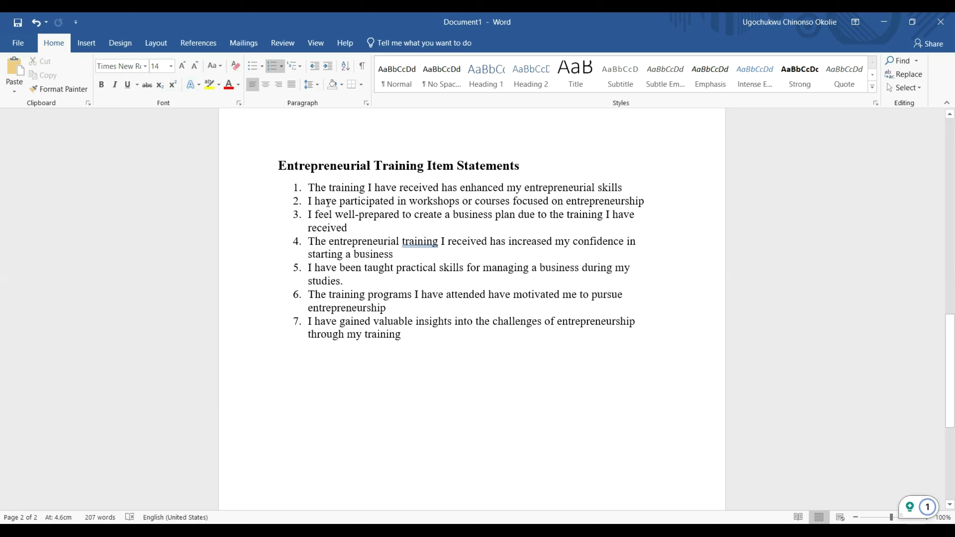
- Delete the workshops statement from the Word list, then return to SPSS
{"action": "triple_click", "coordinate": [329, 203]}
{"action": "key", "text": "BackSpace"}
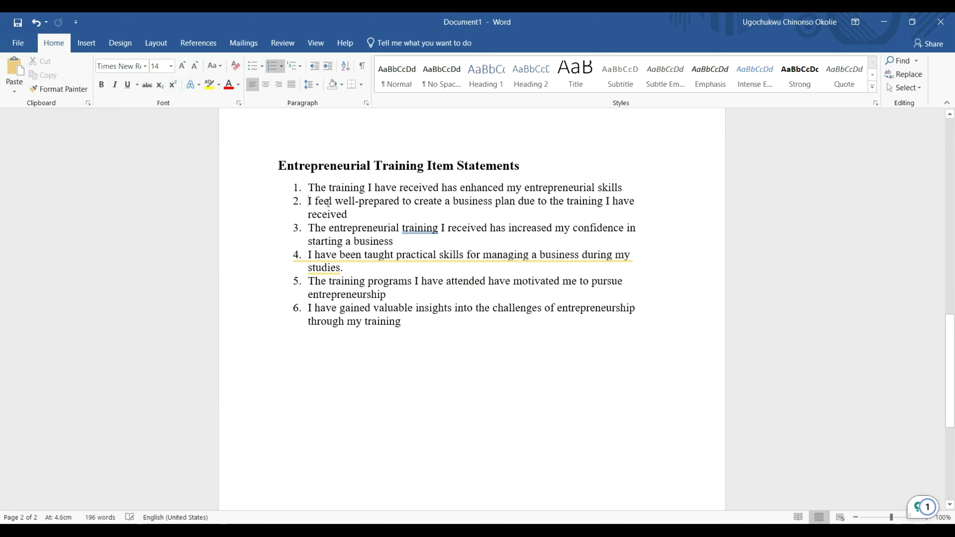
{"action": "mouse_move", "coordinate": [374, 523]}
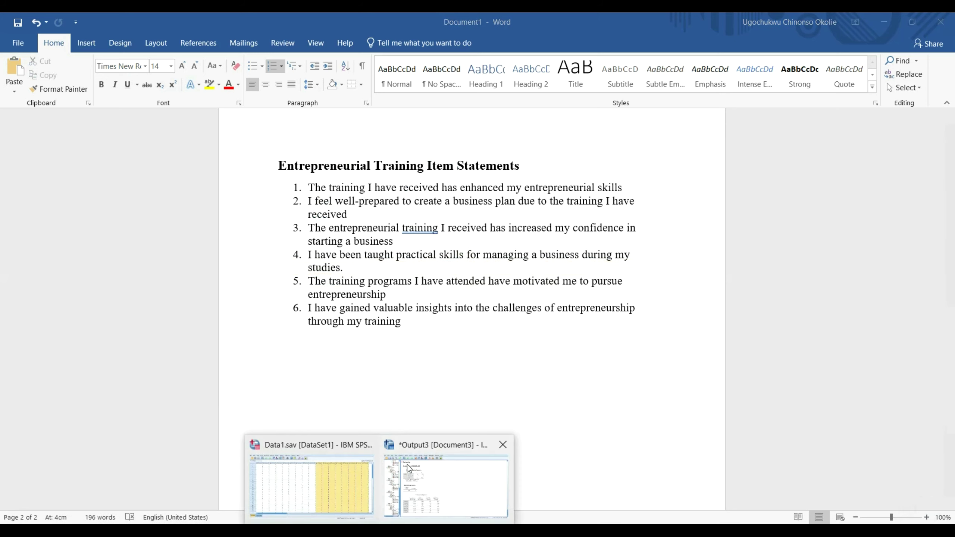
{"action": "left_click", "coordinate": [407, 464]}
- Run the six-item analysis without Training2 and inspect its Reliability and Item-Total Statistics tables
{"action": "left_click", "coordinate": [538, 475]}
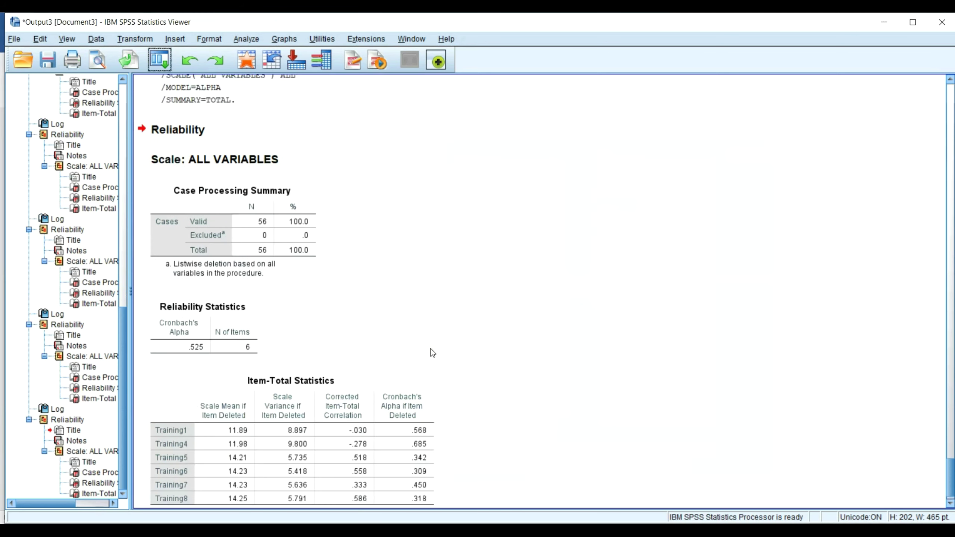
{"action": "left_click", "coordinate": [186, 321]}
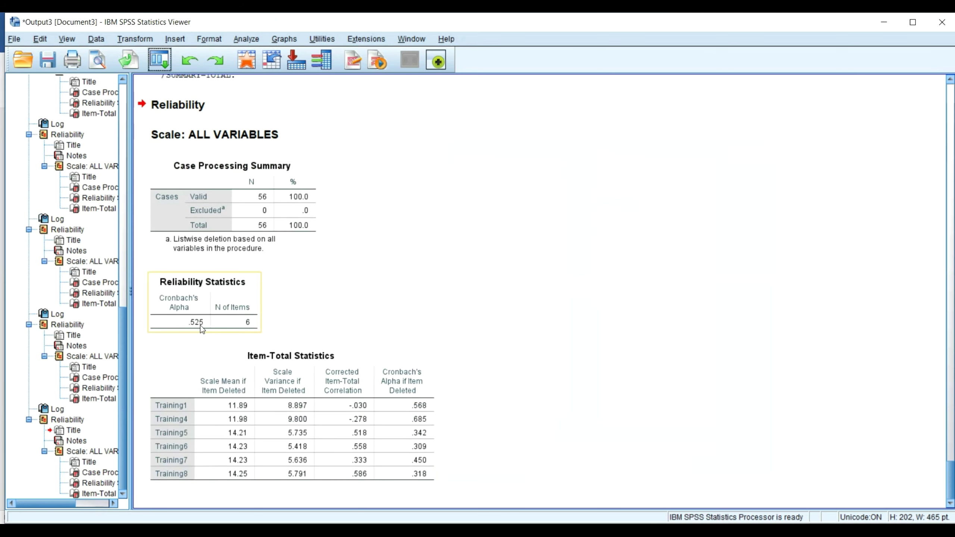
{"action": "left_click", "coordinate": [325, 433]}
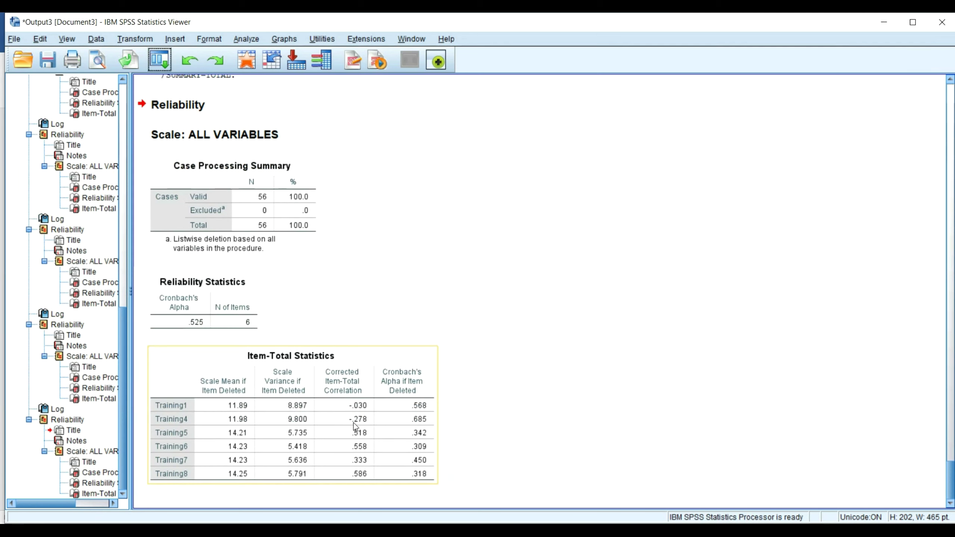
{"action": "left_click", "coordinate": [227, 97]}
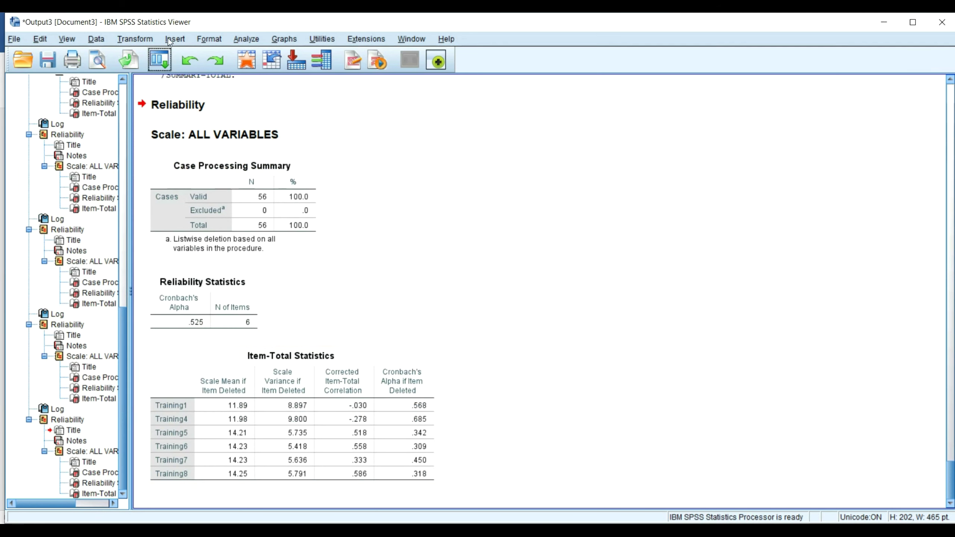
- Drop Training1 and Training4 and rerun the scale on Training5–Training8
{"action": "left_click", "coordinate": [160, 60]}
{"action": "left_click", "coordinate": [181, 81]}
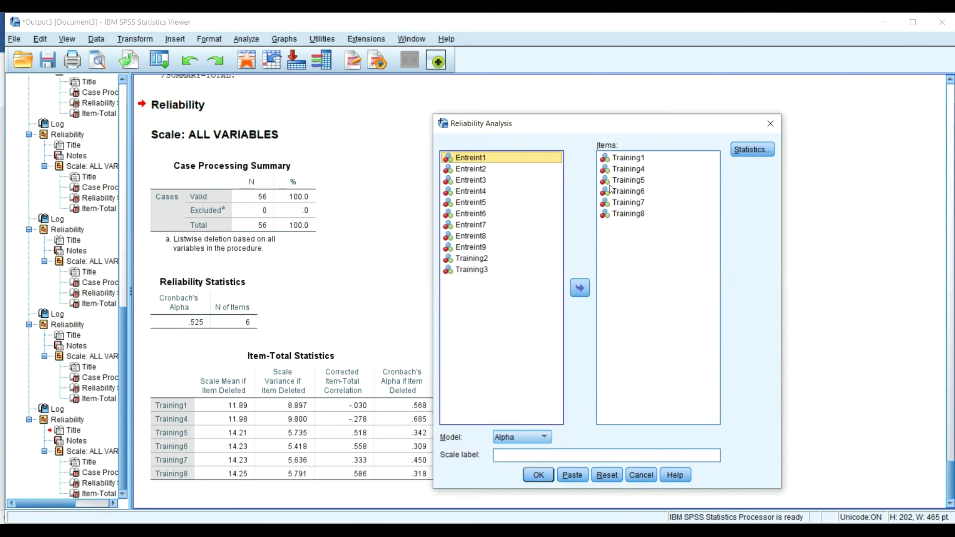
{"action": "left_click", "coordinate": [631, 158]}
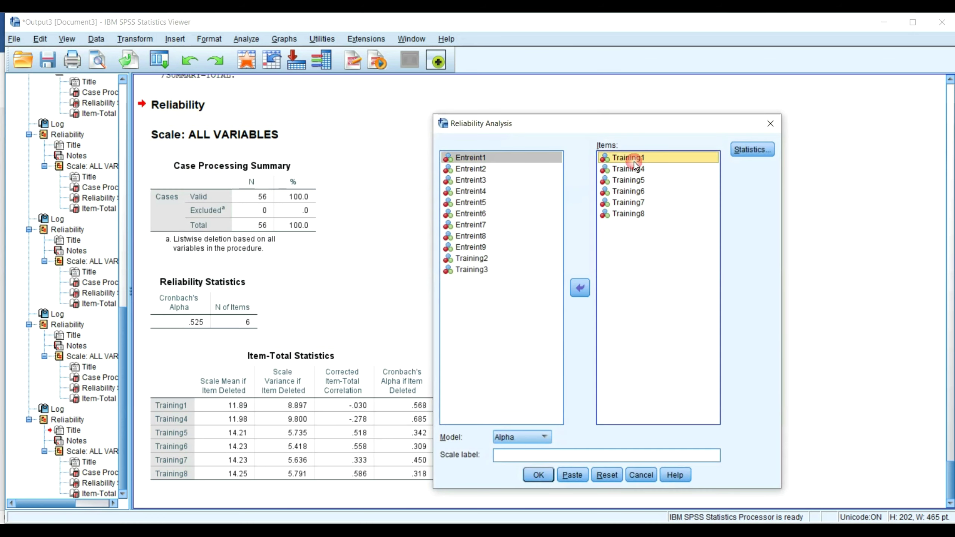
{"action": "left_click", "coordinate": [636, 169], "text": "ctrl"}
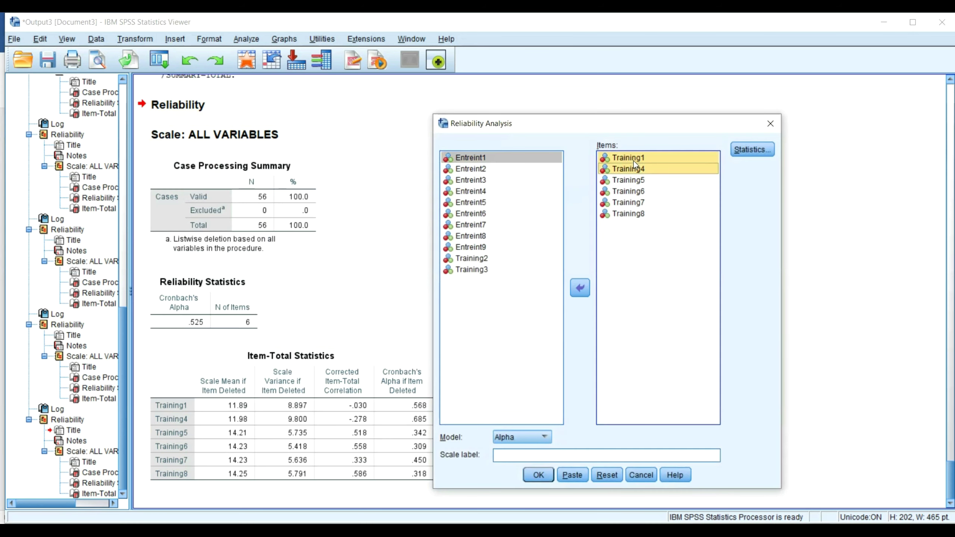
{"action": "left_click", "coordinate": [580, 288]}
{"action": "left_click", "coordinate": [543, 480]}
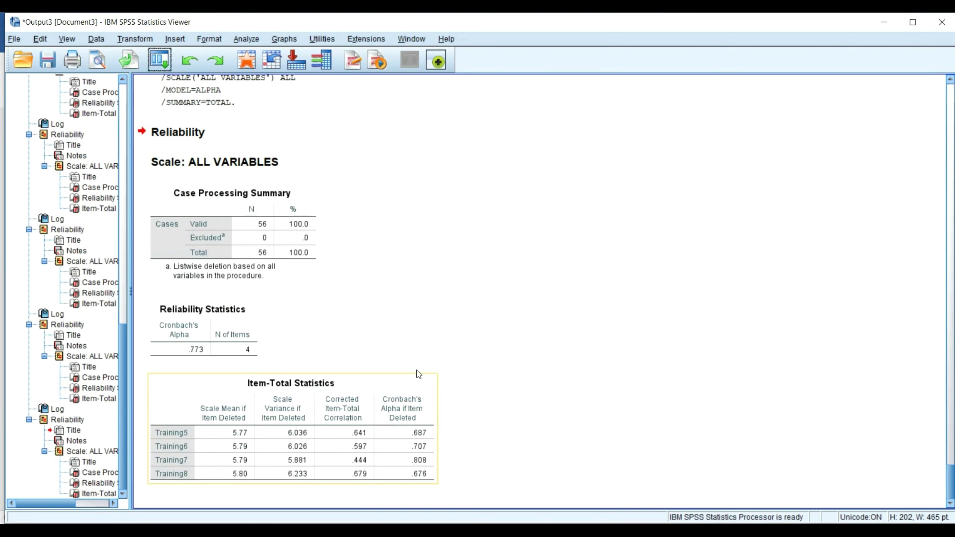
- Copy the Reliability Statistics table and return to the Word document
{"action": "right_click", "coordinate": [222, 351]}
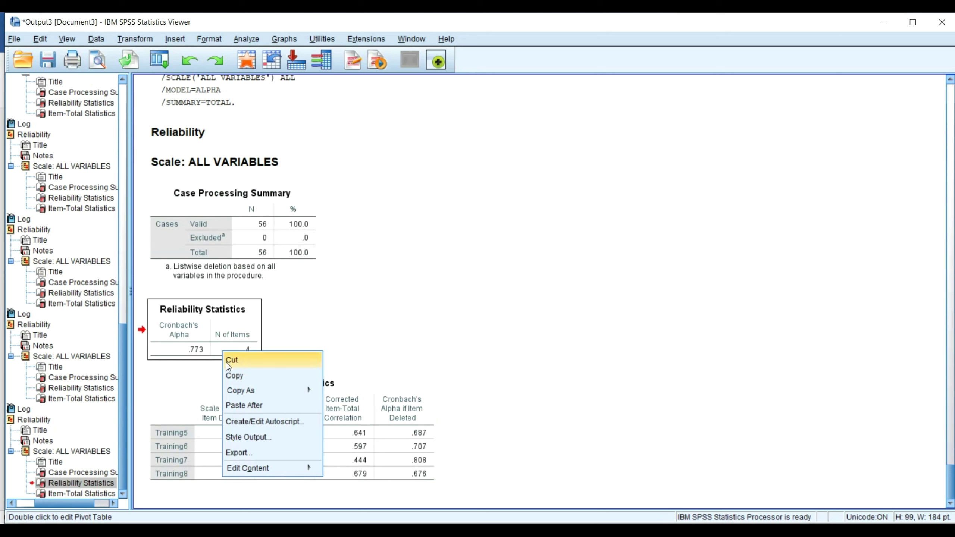
{"action": "left_click", "coordinate": [239, 377]}
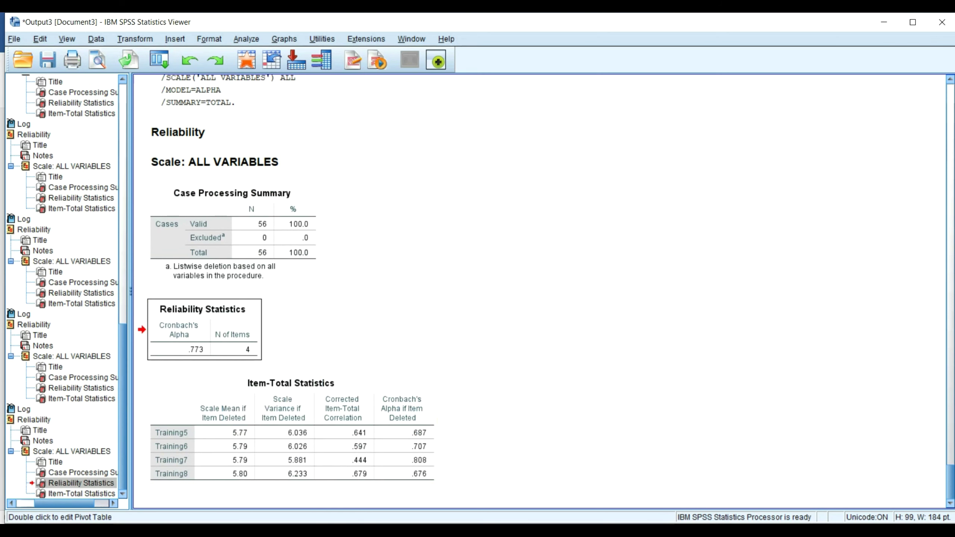
{"action": "key", "text": "alt+Tab"}
- Paste the Reliability Statistics table below training item 6 in Word
{"action": "scroll", "coordinate": [351, 258], "scroll_direction": "down", "scroll_amount": 1}
{"action": "left_click", "coordinate": [351, 258]}
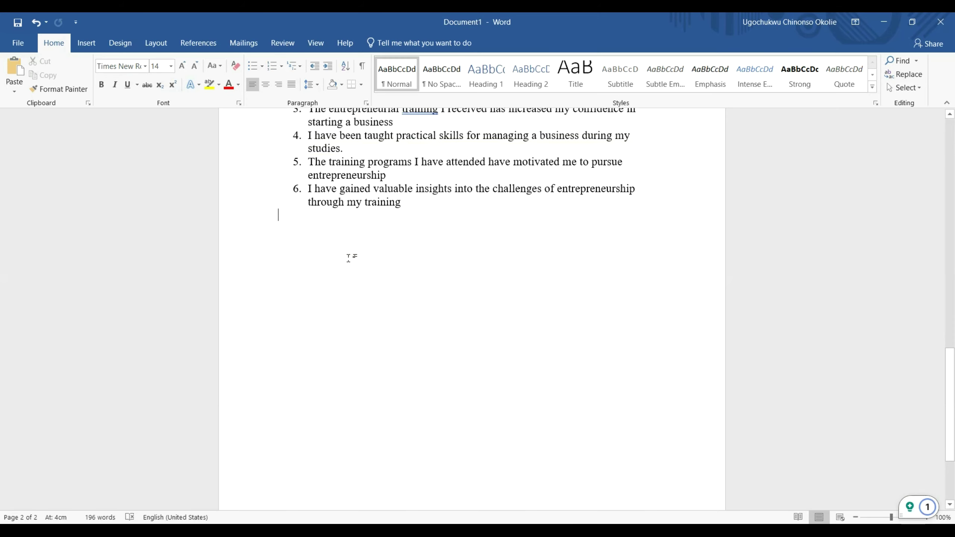
{"action": "key", "text": "ctrl+v"}
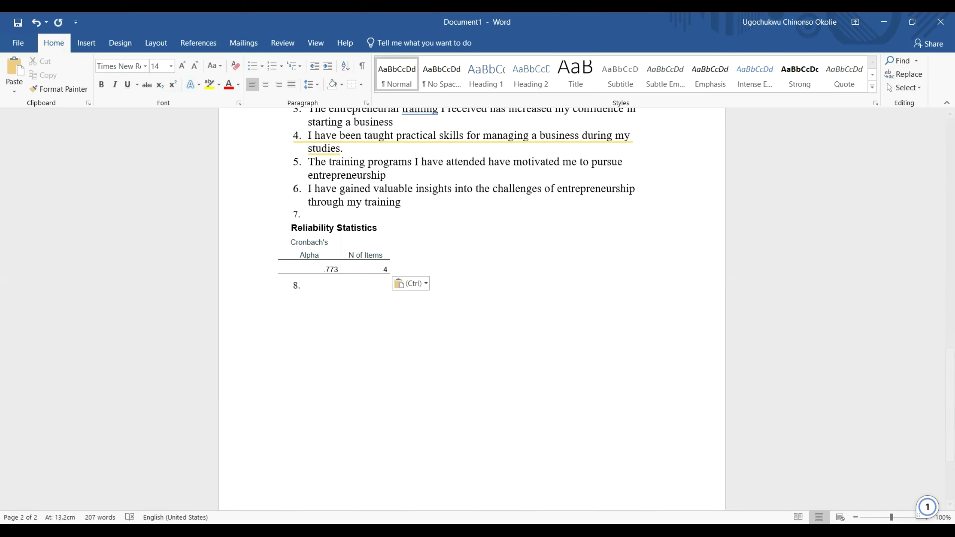
- Copy the Item-Total Statistics table from the SPSS Viewer and paste it on a new line below
{"action": "left_click", "coordinate": [436, 484]}
{"action": "left_click", "coordinate": [310, 446]}
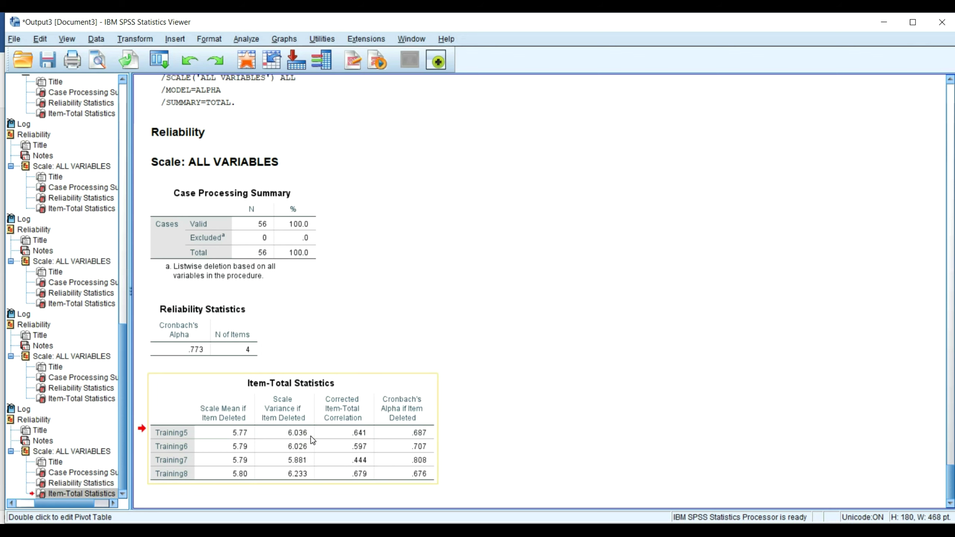
{"action": "right_click", "coordinate": [310, 447]}
{"action": "left_click", "coordinate": [326, 444]}
{"action": "left_click", "coordinate": [560, 511]}
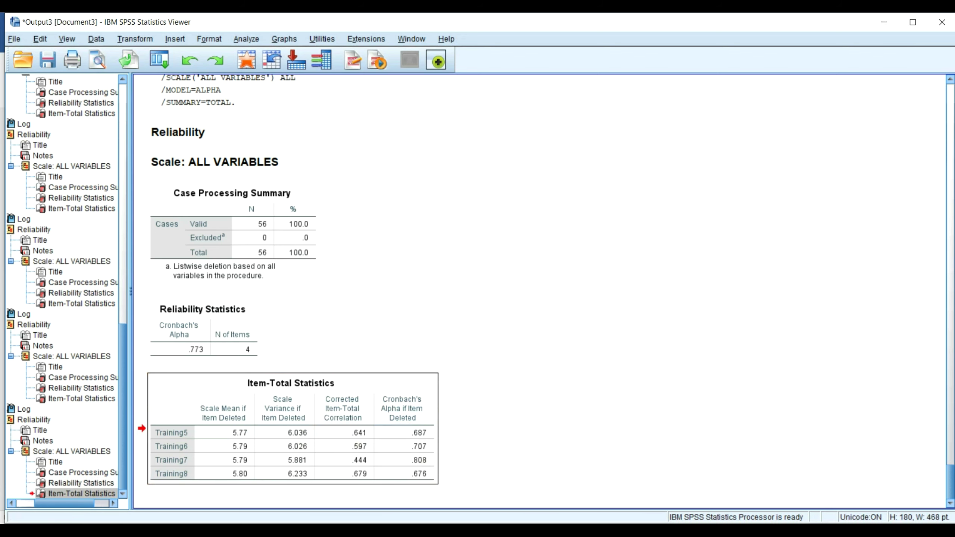
{"action": "key", "text": "Return"}
{"action": "key", "text": "ctrl+v"}
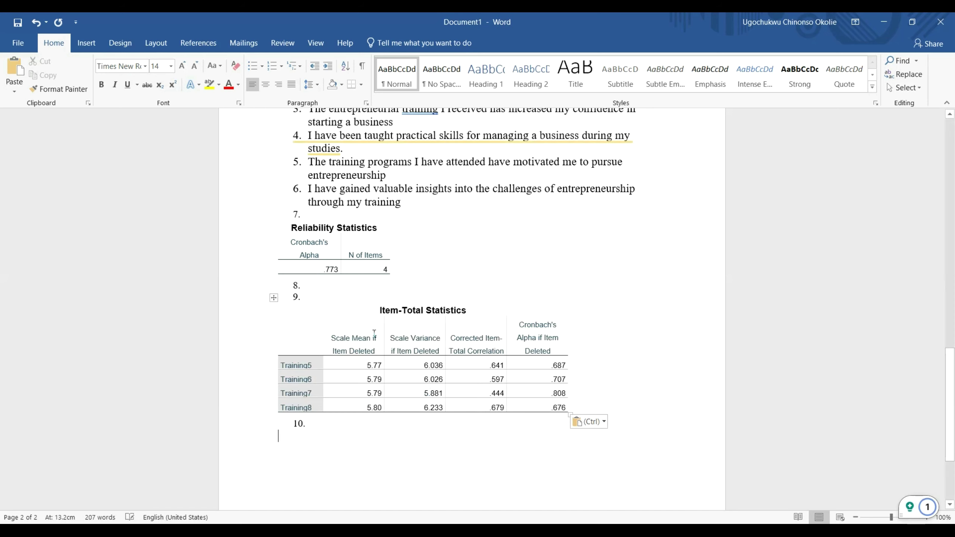
- Remove the leftover empty numbered list lines around the pasted tables
{"action": "left_click", "coordinate": [336, 309]}
{"action": "key", "text": "BackSpace"}
{"action": "key", "text": "BackSpace"}
{"action": "scroll", "coordinate": [320, 278], "scroll_direction": "up", "scroll_amount": 2}
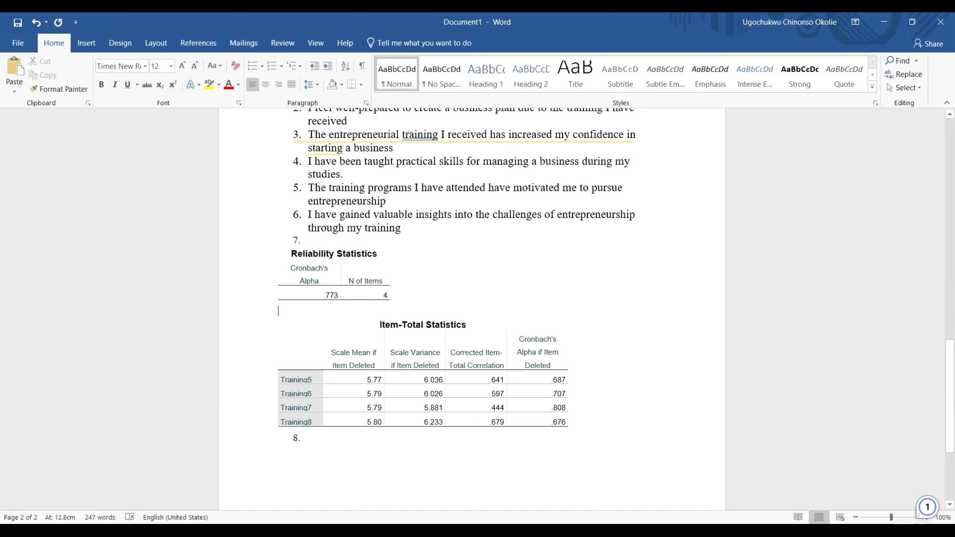
{"action": "left_click", "coordinate": [319, 276]}
{"action": "key", "text": "BackSpace"}
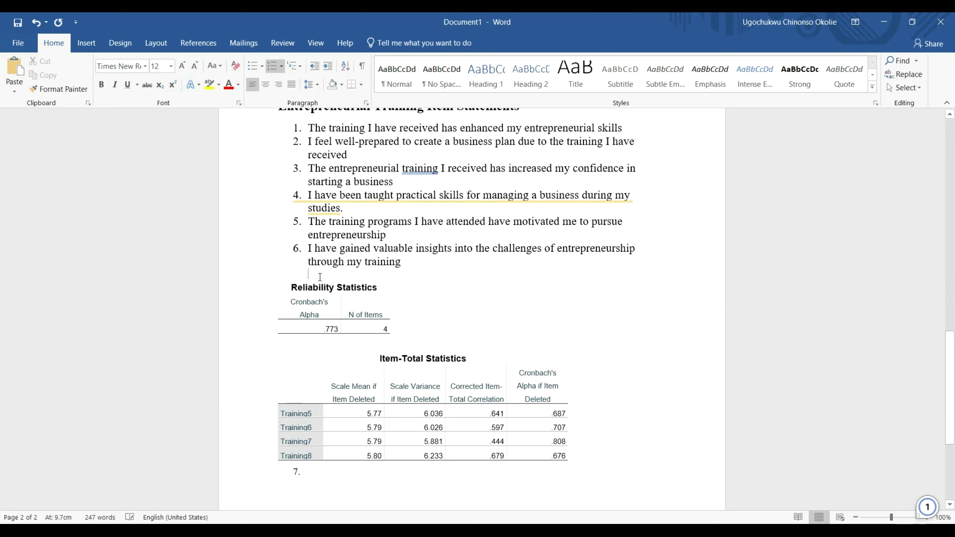
{"action": "scroll", "coordinate": [330, 216], "scroll_direction": "up", "scroll_amount": 1}
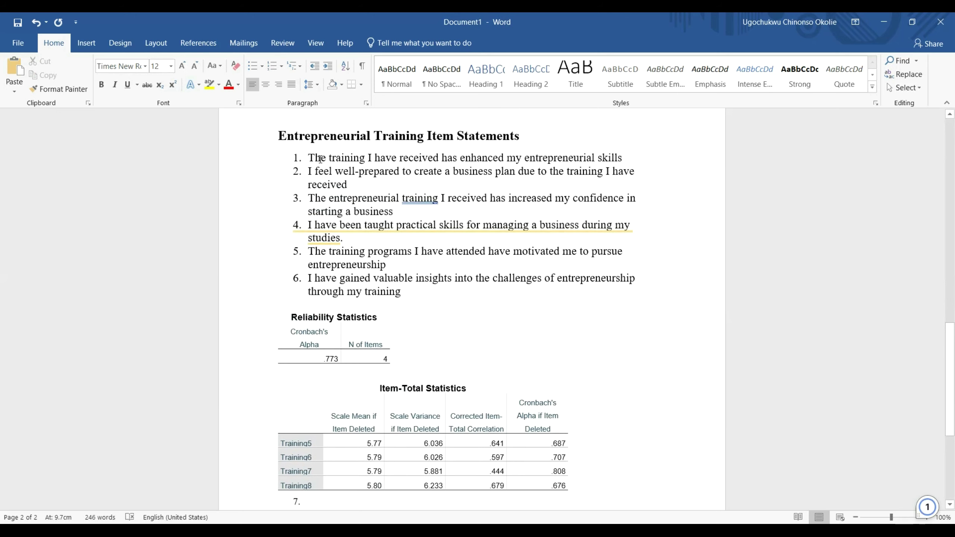
- Delete the first two training statements, including the business-plan one, so the list renumbers 1–4
{"action": "left_click_drag", "start_coordinate": [313, 158], "coordinate": [645, 158]}
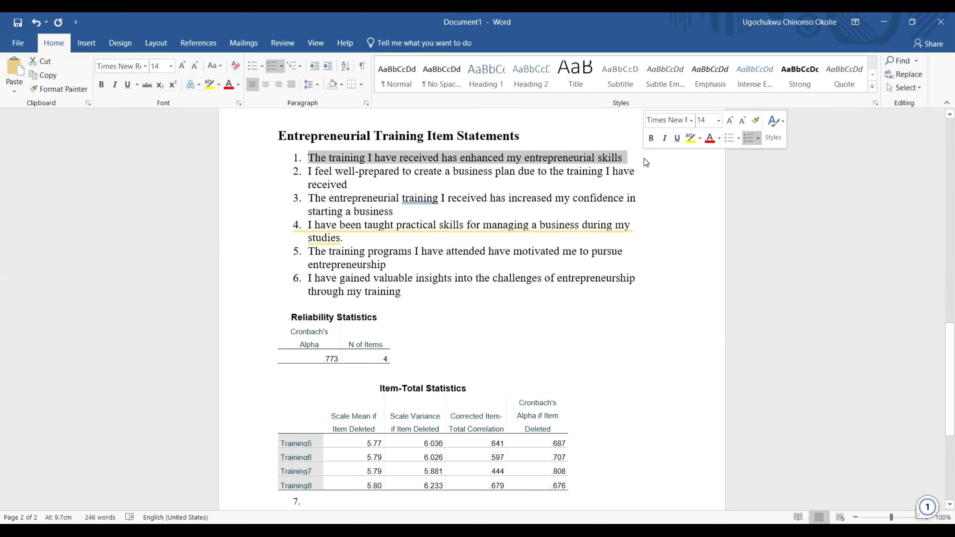
{"action": "key", "text": "Delete"}
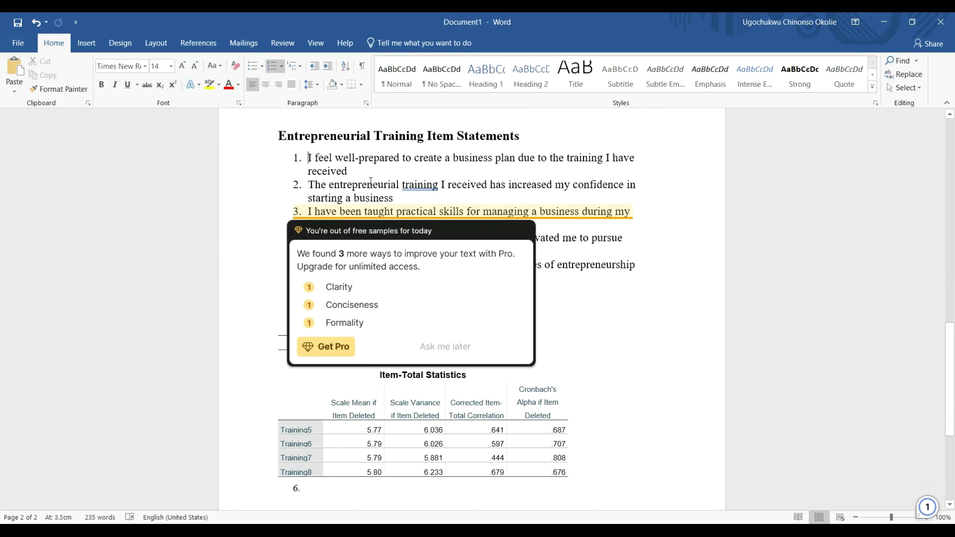
{"action": "left_click_drag", "start_coordinate": [353, 177], "coordinate": [307, 162]}
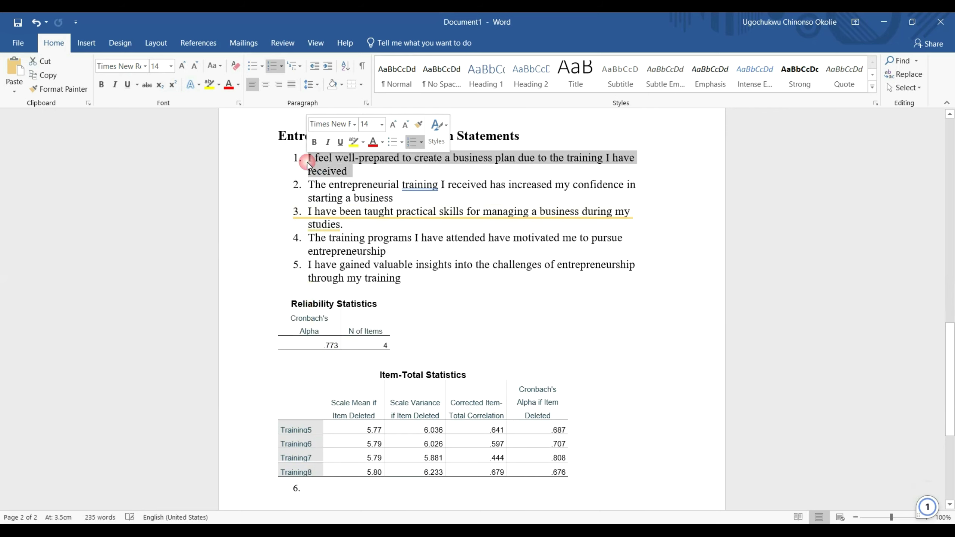
{"action": "key", "text": "Delete"}
{"action": "left_click", "coordinate": [487, 309]}
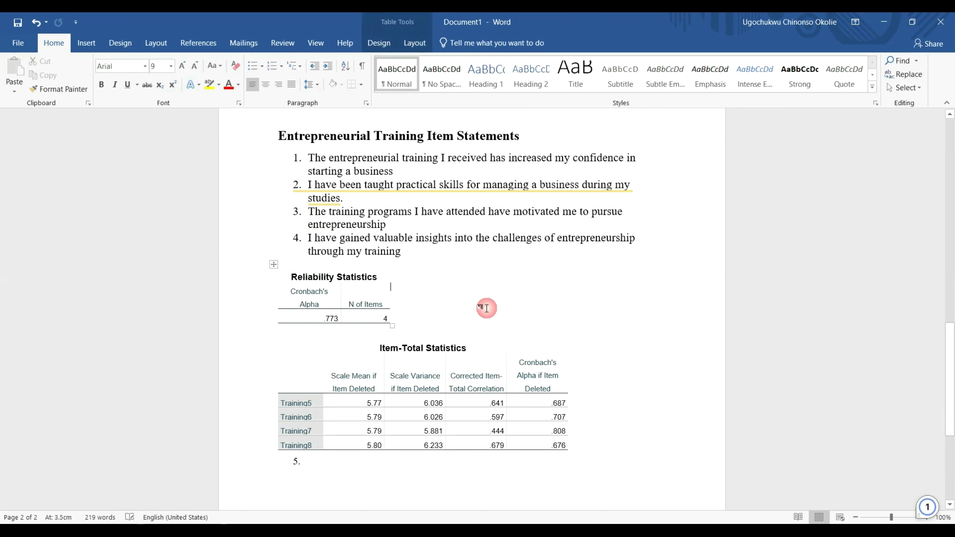
{"action": "scroll", "coordinate": [488, 309], "scroll_direction": "down", "scroll_amount": 2}
{"action": "scroll", "coordinate": [487, 308], "scroll_direction": "up", "scroll_amount": 1}
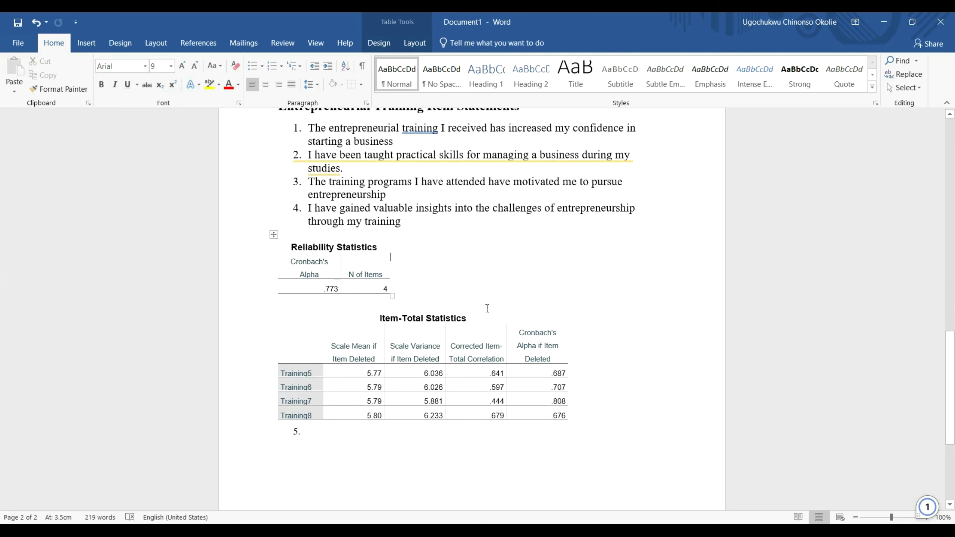
{"action": "scroll", "coordinate": [484, 305], "scroll_direction": "up", "scroll_amount": 1}
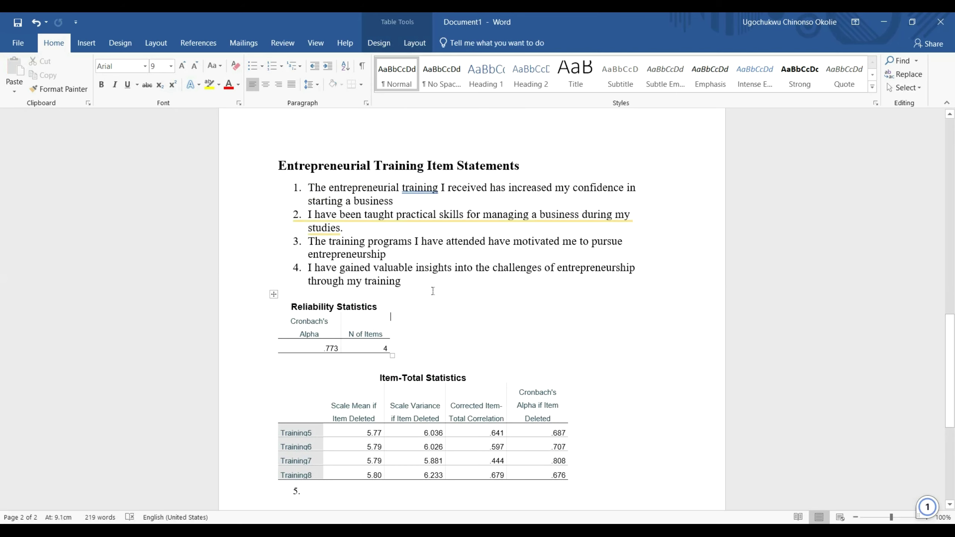
{"action": "scroll", "coordinate": [356, 269], "scroll_direction": "down", "scroll_amount": 3}
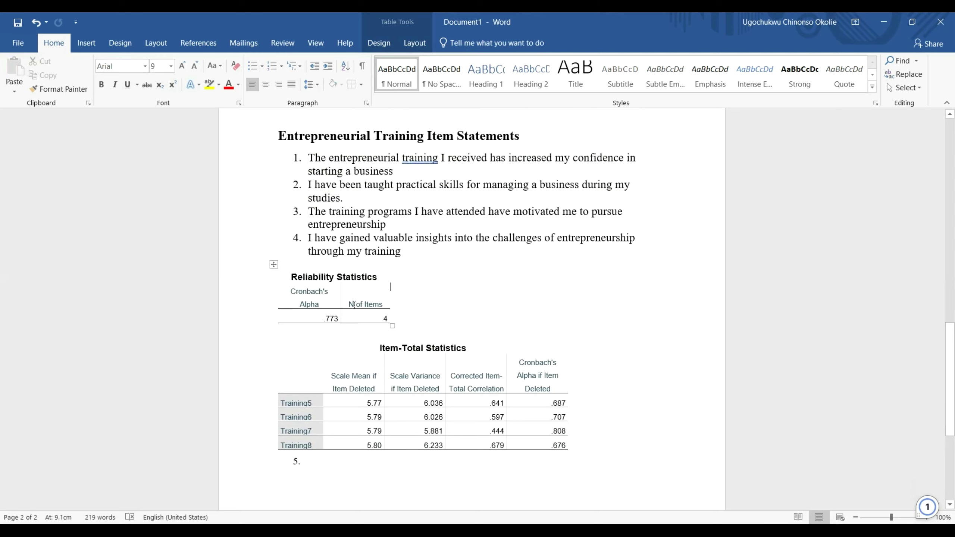
{"action": "scroll", "coordinate": [354, 299], "scroll_direction": "up", "scroll_amount": 9}
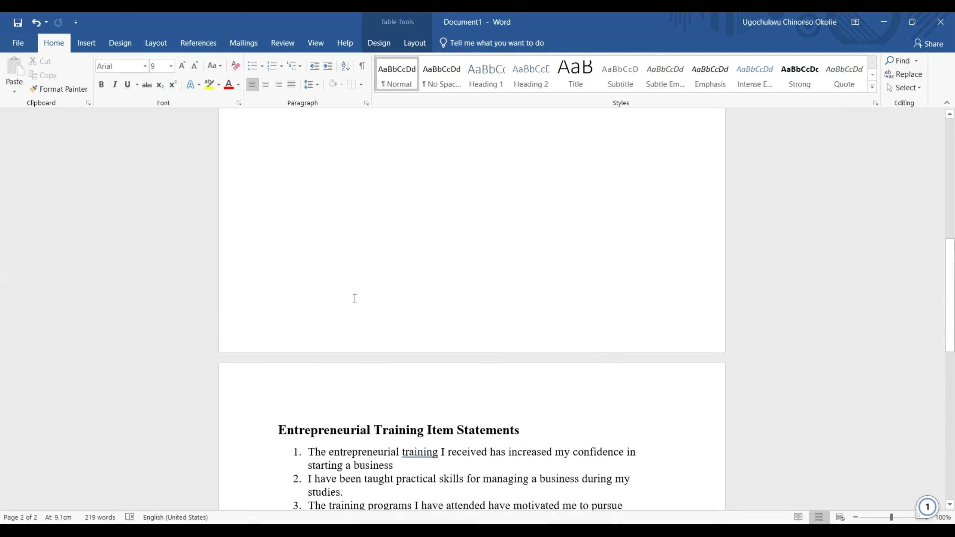
{"action": "scroll", "coordinate": [352, 299], "scroll_direction": "down", "scroll_amount": 4}
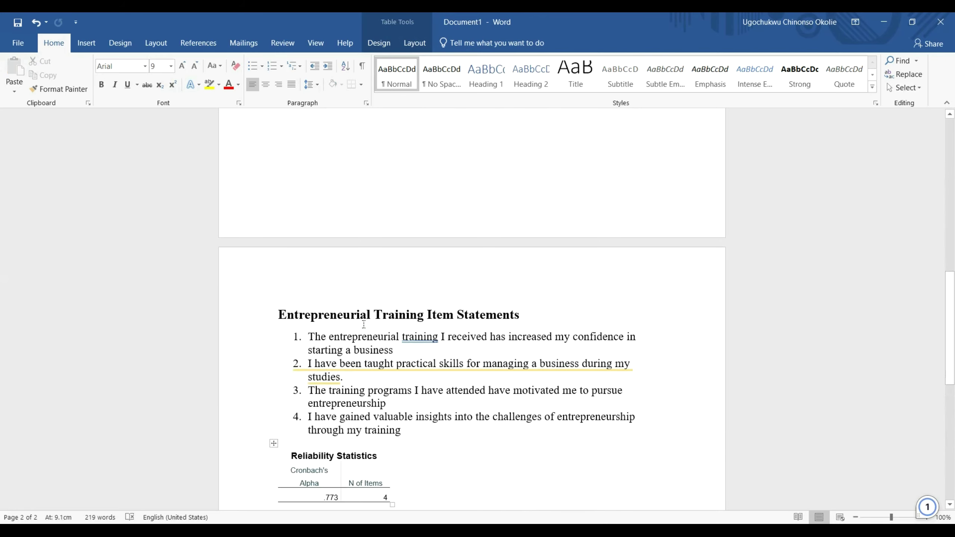
{"action": "scroll", "coordinate": [447, 313], "scroll_direction": "down", "scroll_amount": 1}
{"action": "scroll", "coordinate": [447, 313], "scroll_direction": "up", "scroll_amount": 8}
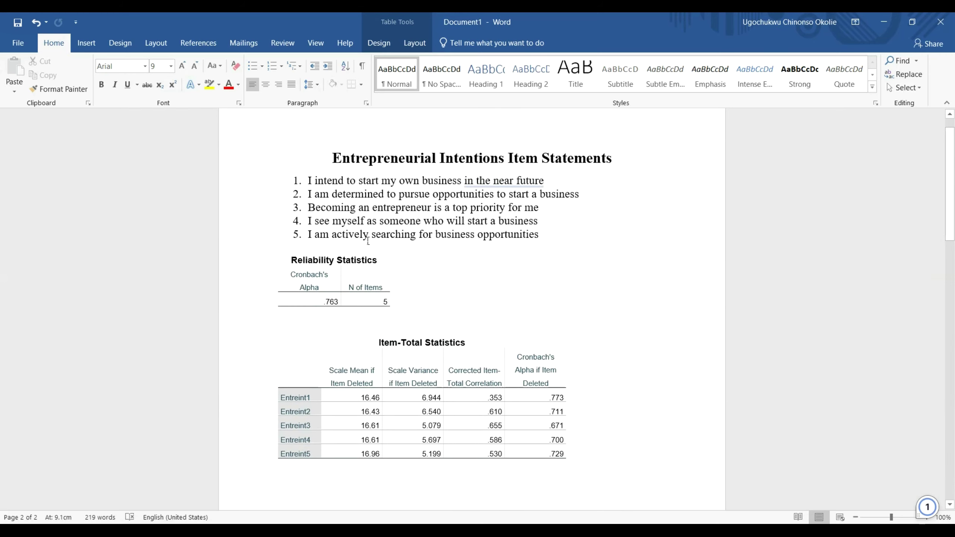
{"action": "scroll", "coordinate": [354, 227], "scroll_direction": "down", "scroll_amount": 1}
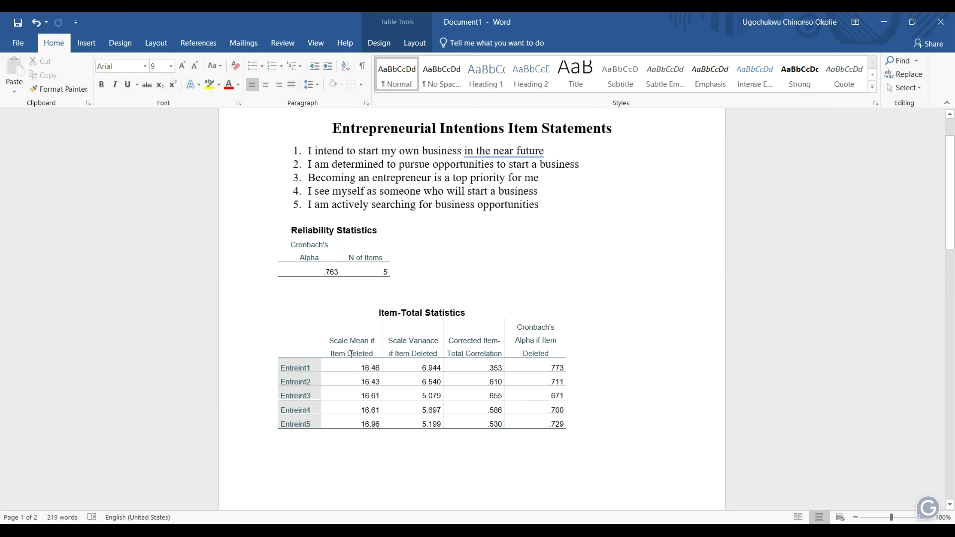
{"action": "scroll", "coordinate": [312, 319], "scroll_direction": "down", "scroll_amount": 20}
{"action": "left_click", "coordinate": [309, 284]}
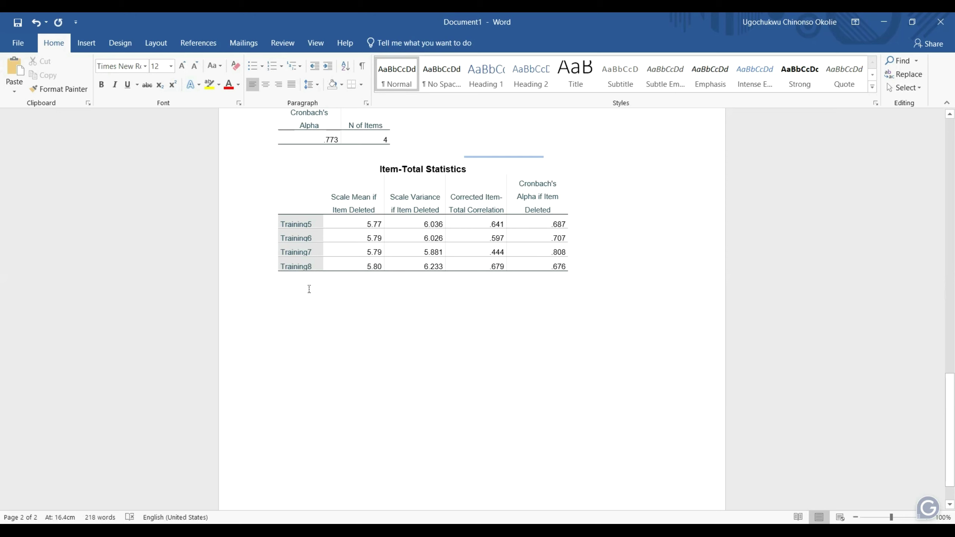
{"action": "scroll", "coordinate": [309, 288], "scroll_direction": "up", "scroll_amount": 7}
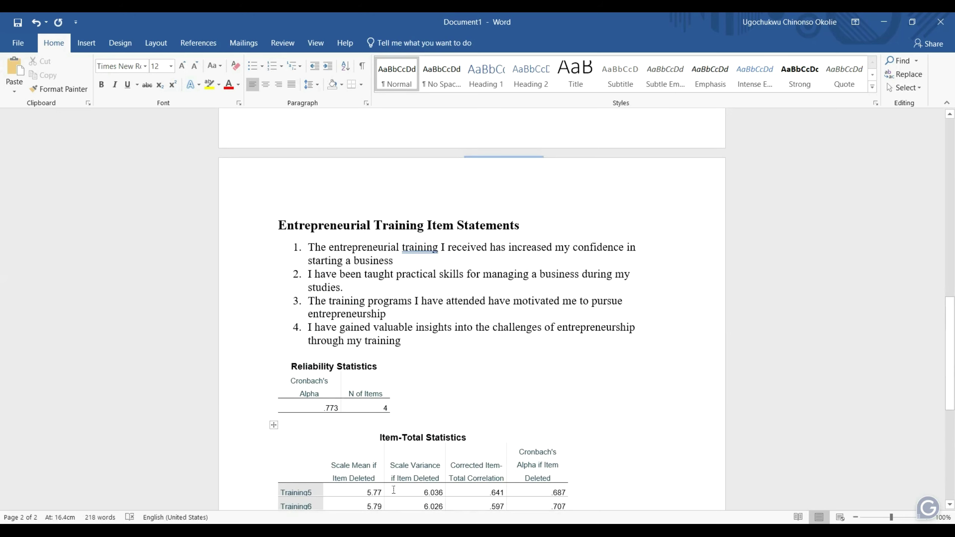
{"action": "mouse_move", "coordinate": [381, 530]}
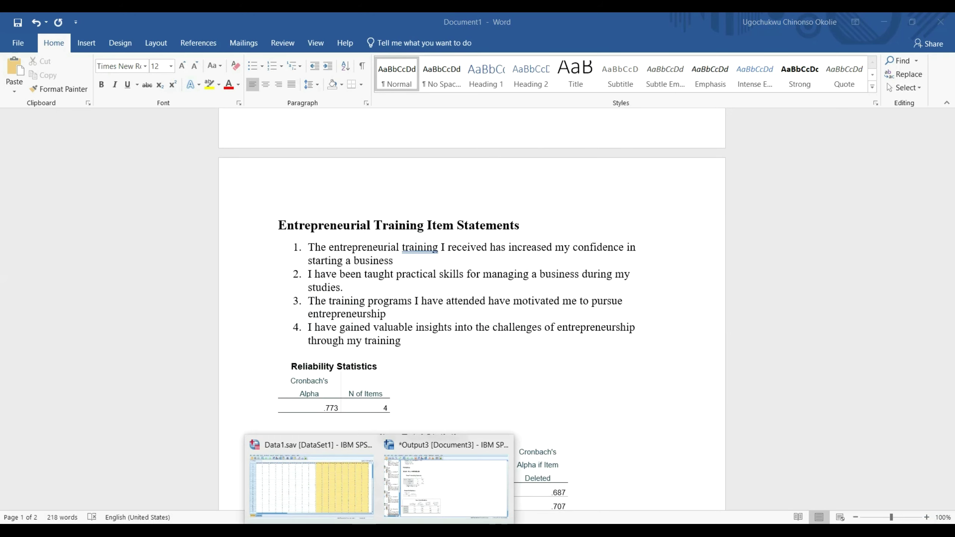
- Bring the SPSS Viewer forward and scroll to the eight-item Training output with alpha .003
{"action": "left_click", "coordinate": [424, 494]}
{"action": "scroll", "coordinate": [374, 364], "scroll_direction": "up", "scroll_amount": 12}
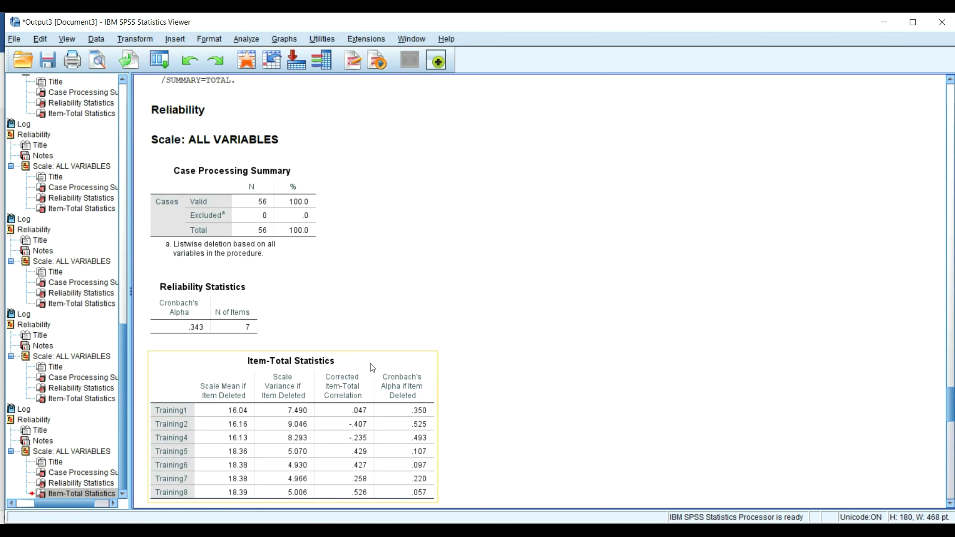